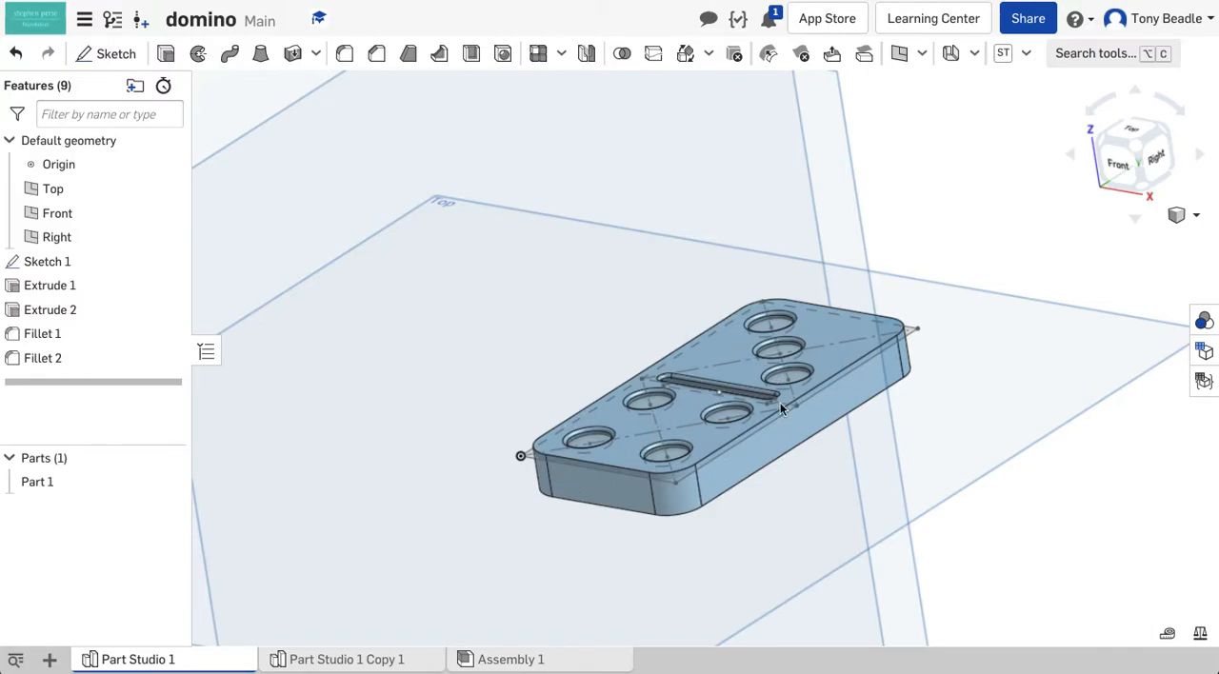
# Inspect the domino model, view the coloured version in Part Studio 1 Copy 1, and return to Part Studio 1
pyautogui.moveTo(743, 547); pyautogui.dragTo(783, 539, button='right')
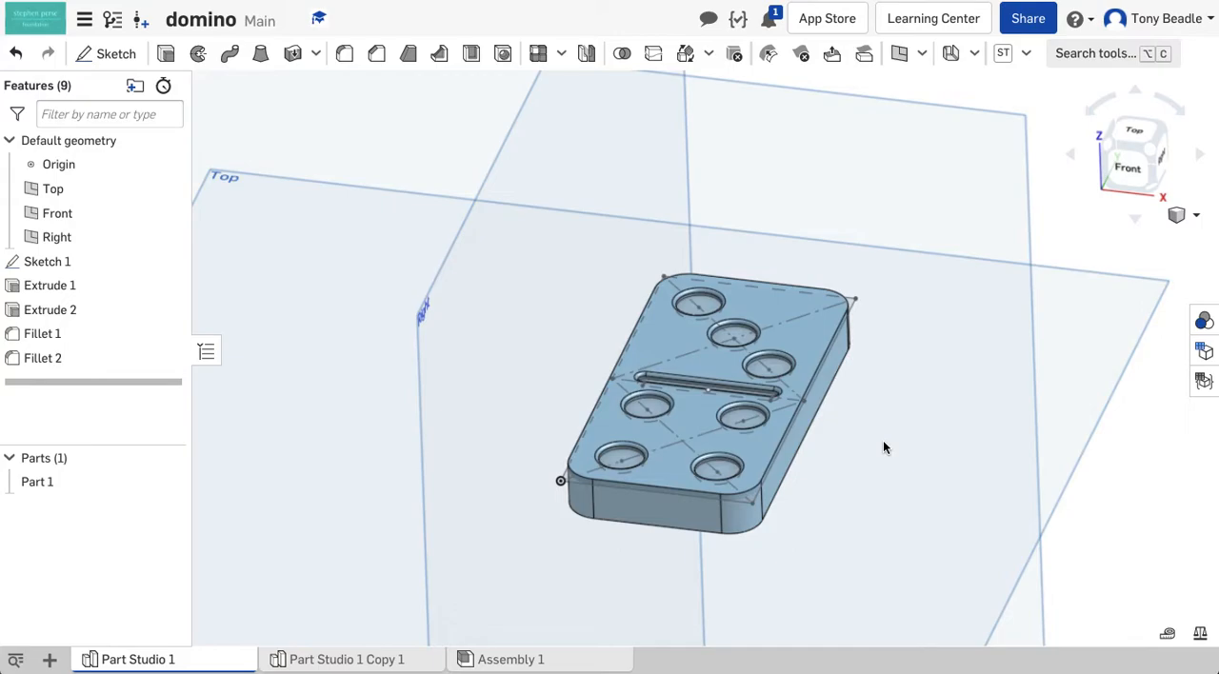
pyautogui.scroll(3, 883, 446)
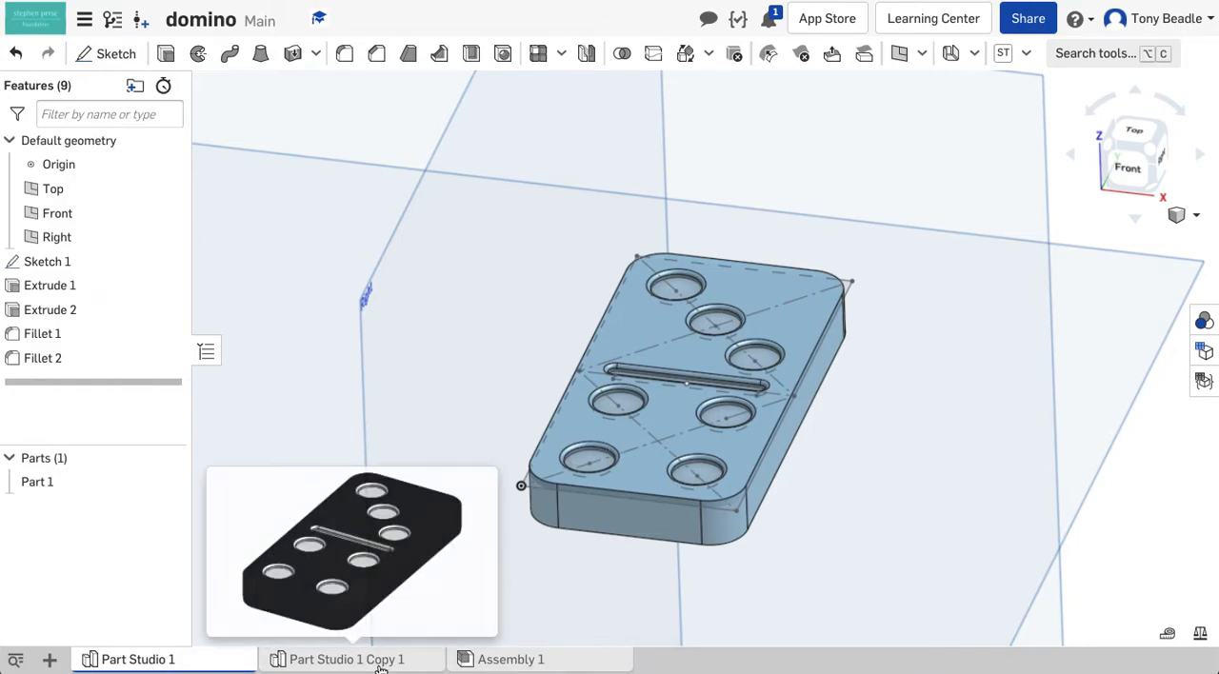
pyautogui.moveTo(383, 668)
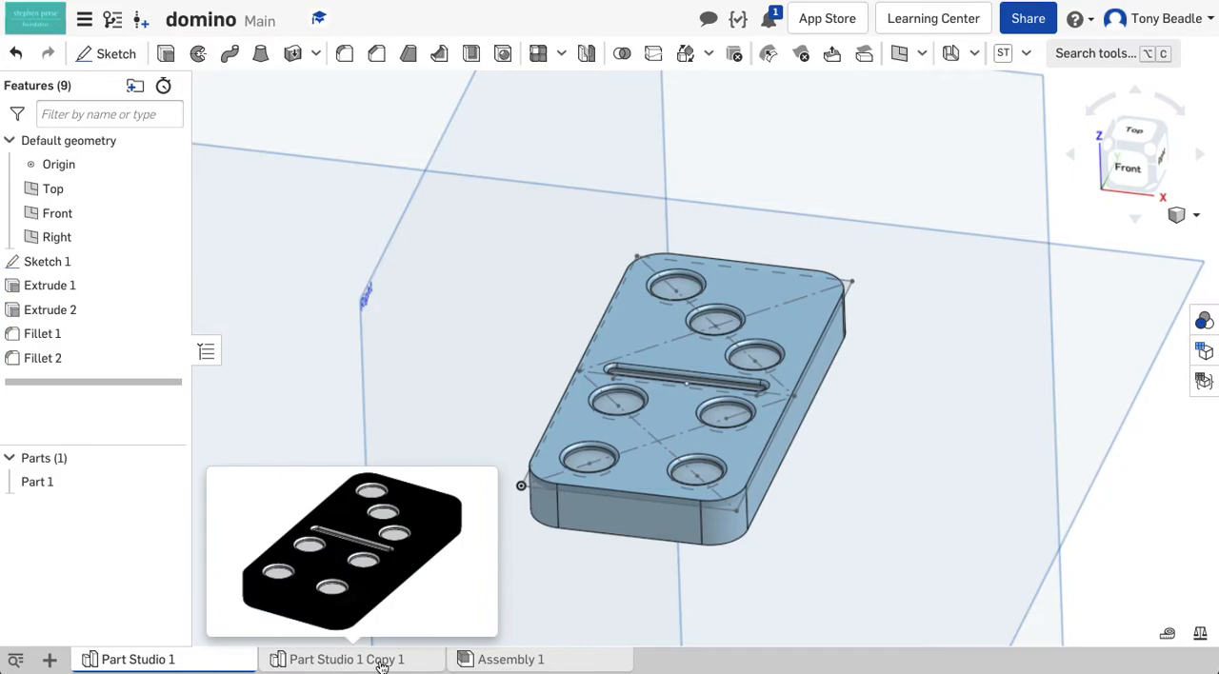
pyautogui.click(381, 660)
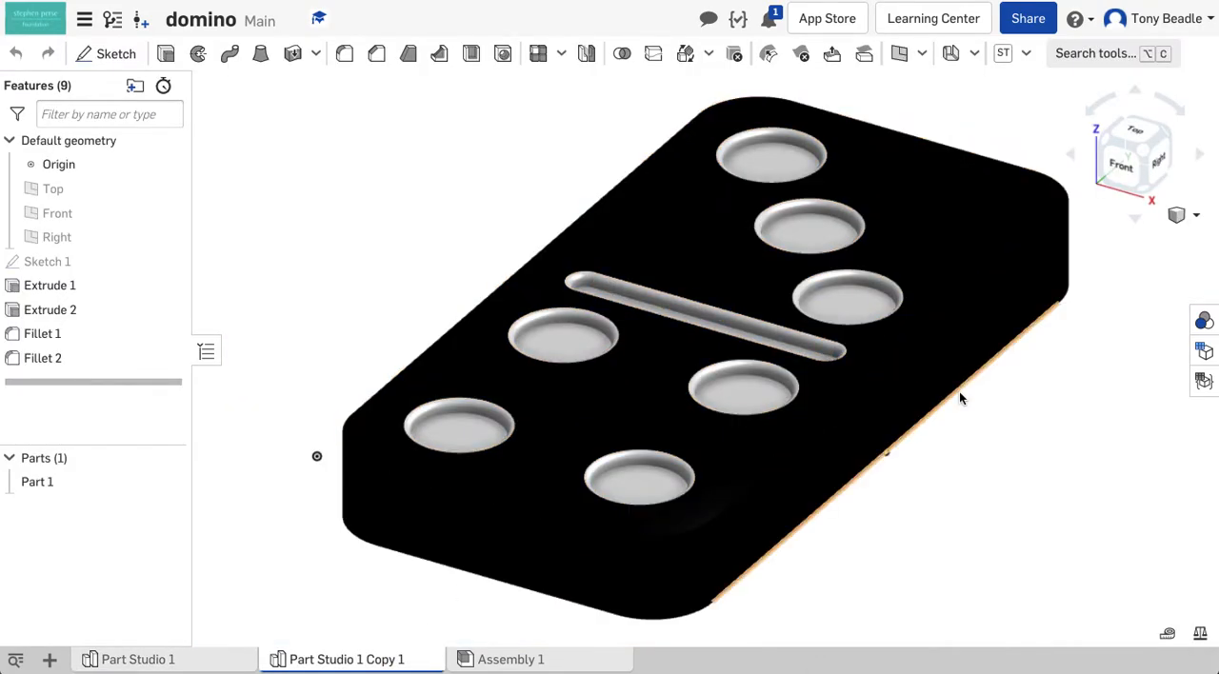
pyautogui.click(109, 663)
pyautogui.moveTo(870, 443); pyautogui.dragTo(855, 456, button='right')
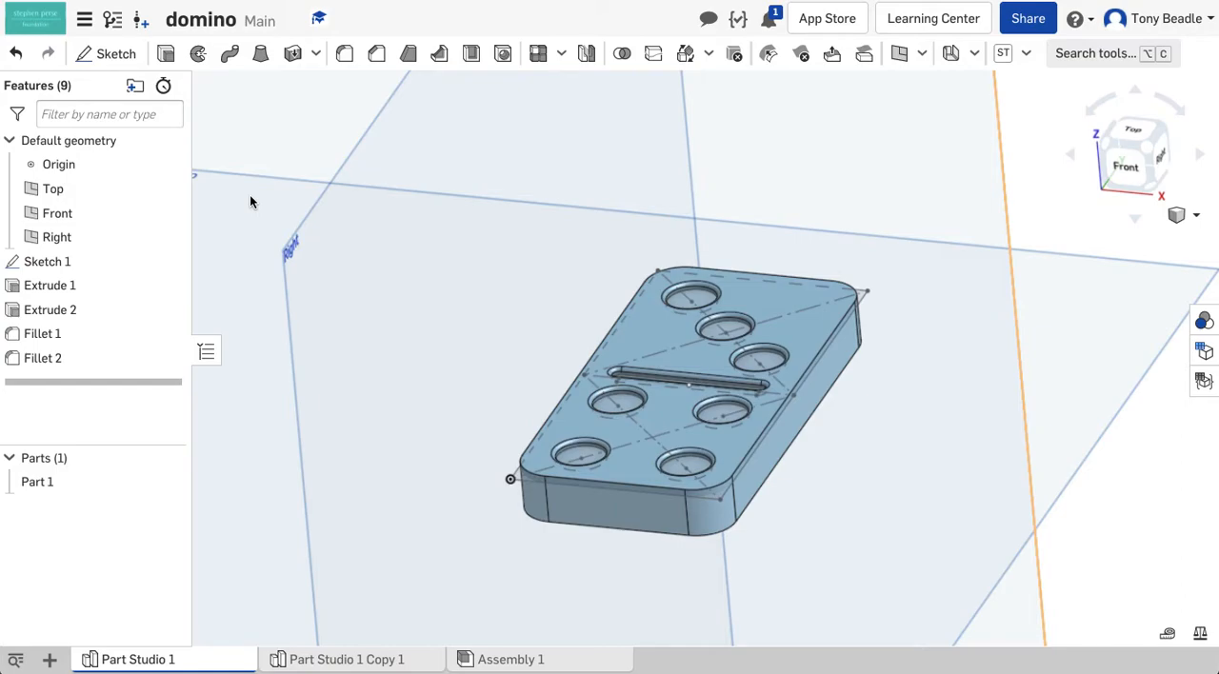
# Hide the Top, Front and Right planes, the origin and Sketch 1 so only the domino body shows
pyautogui.press('p')
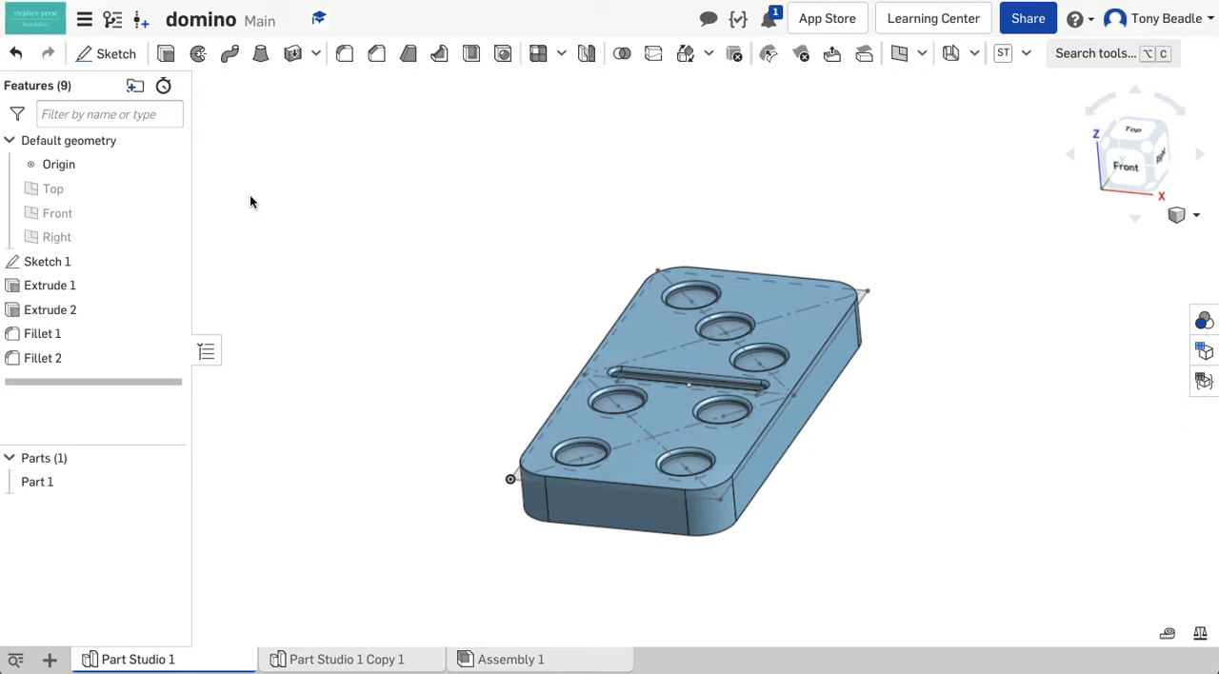
pyautogui.press('p')
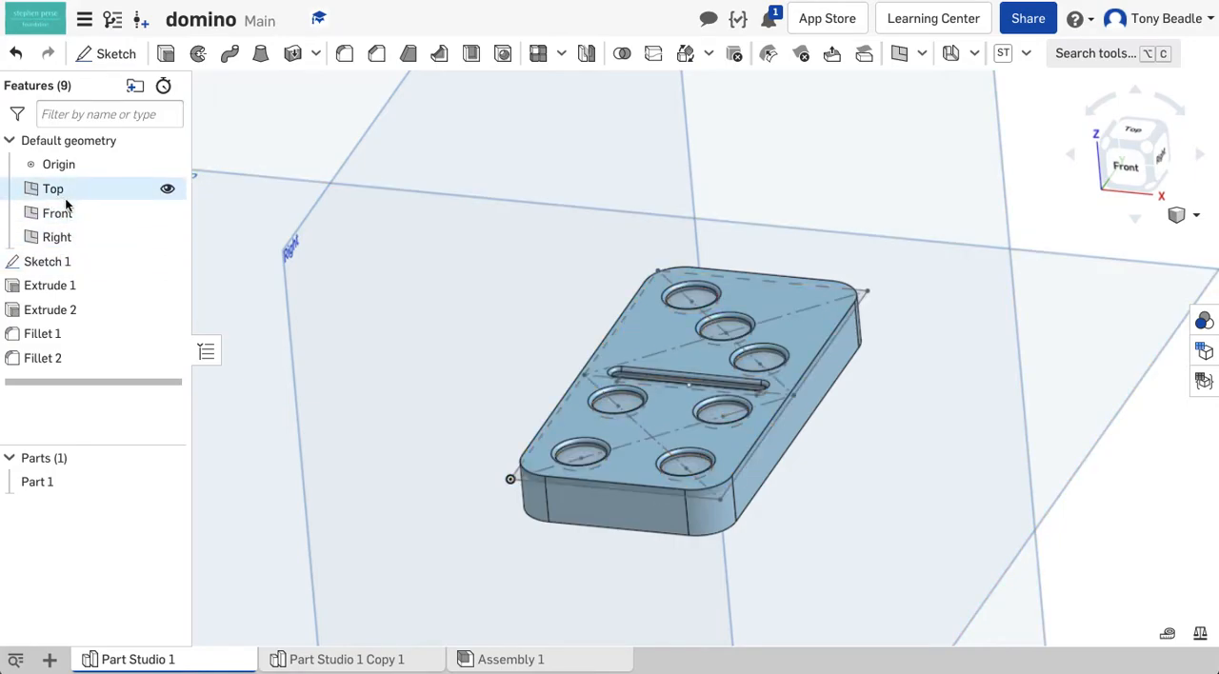
pyautogui.click(168, 190)
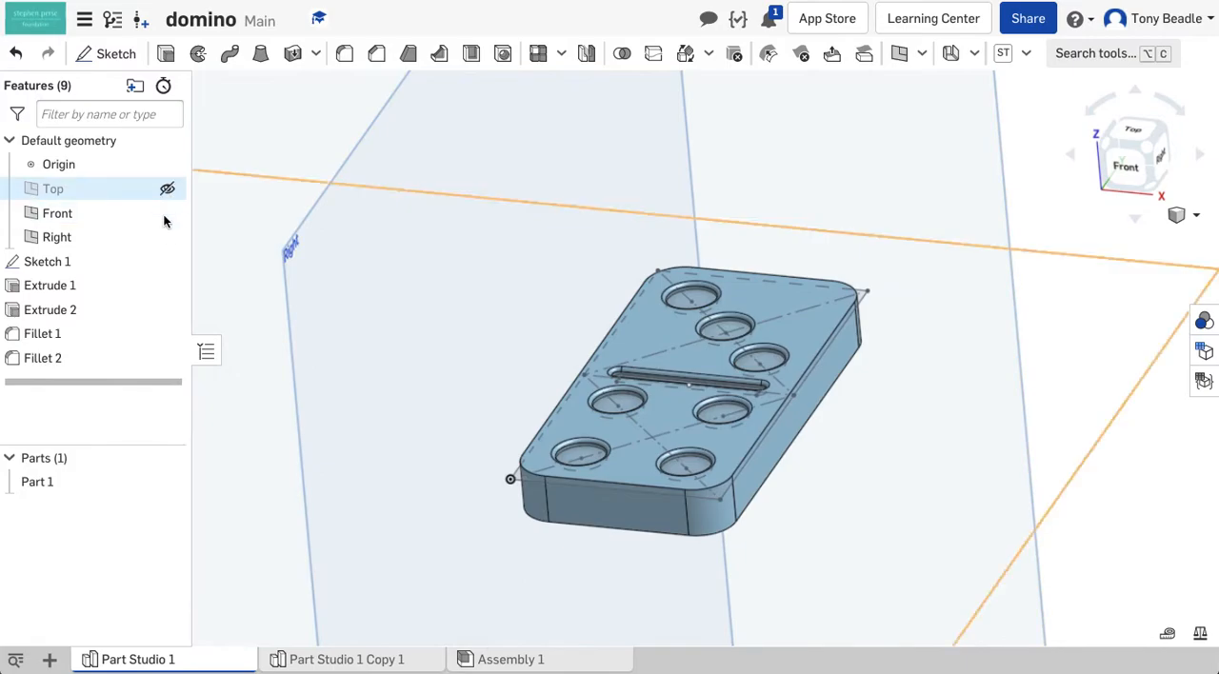
pyautogui.click(167, 215)
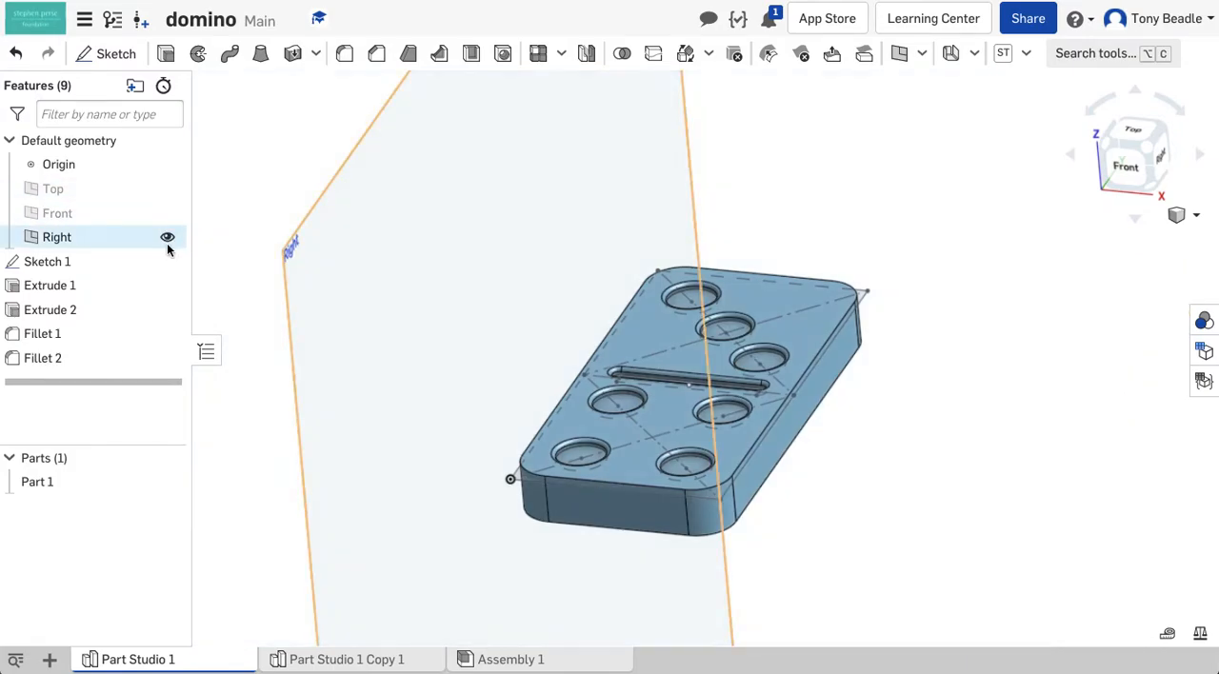
pyautogui.click(167, 237)
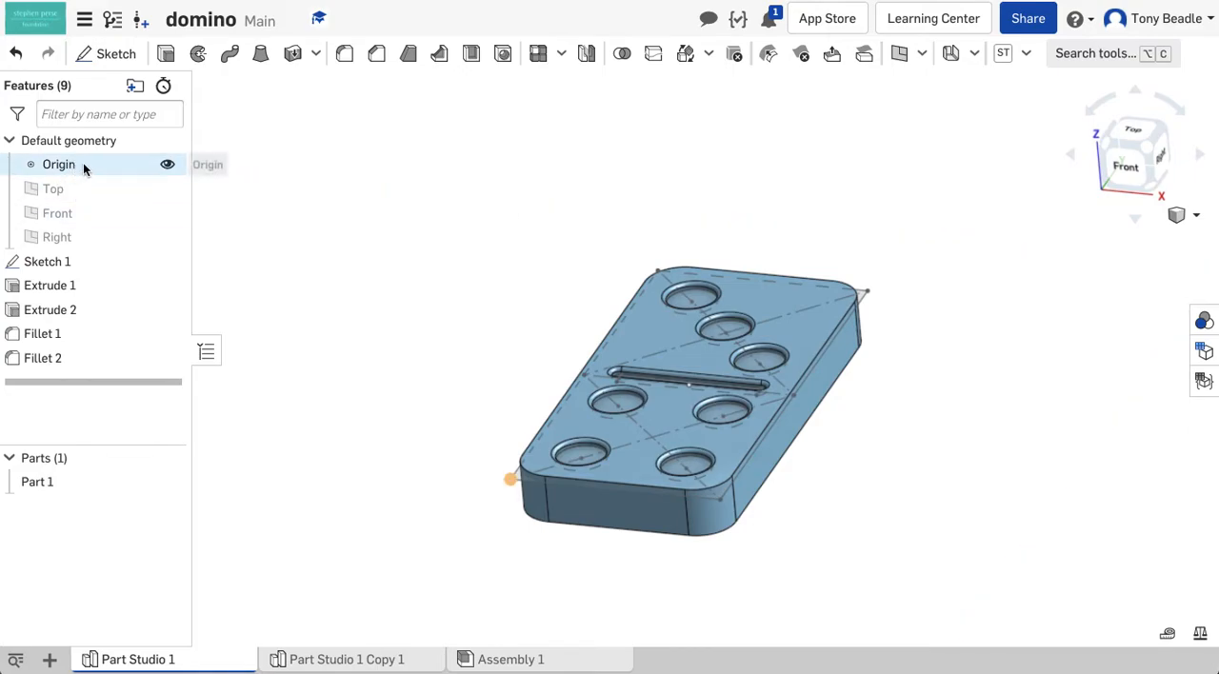
pyautogui.click(166, 166)
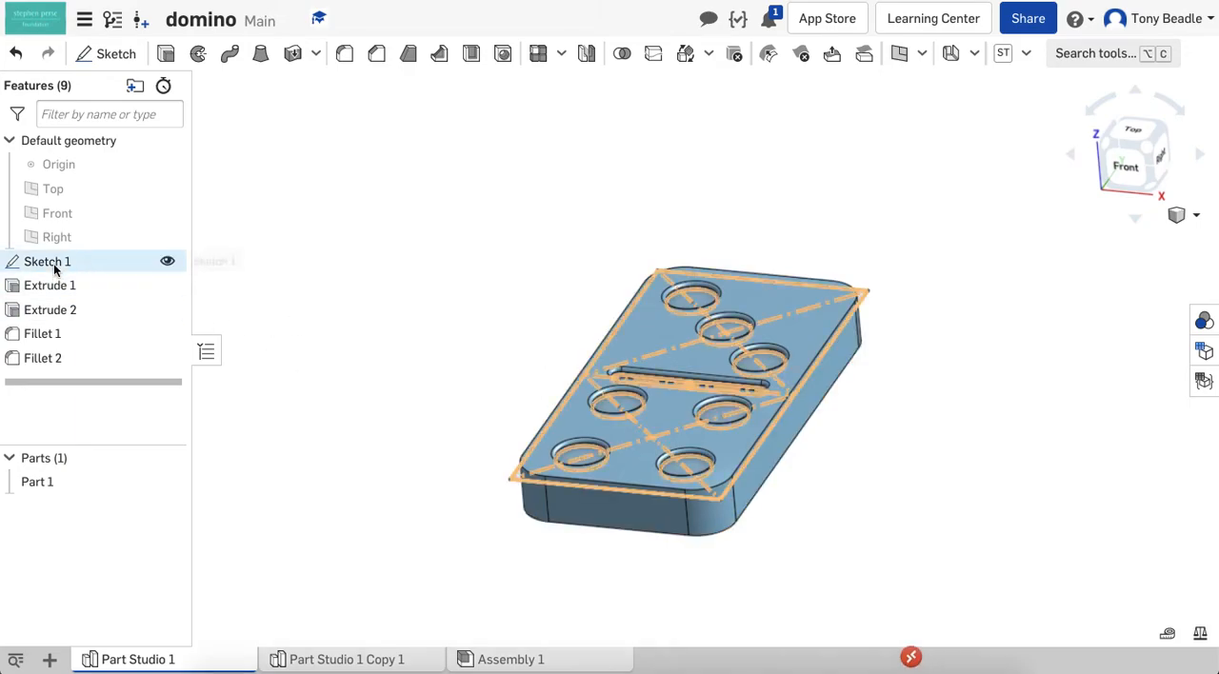
pyautogui.click(168, 262)
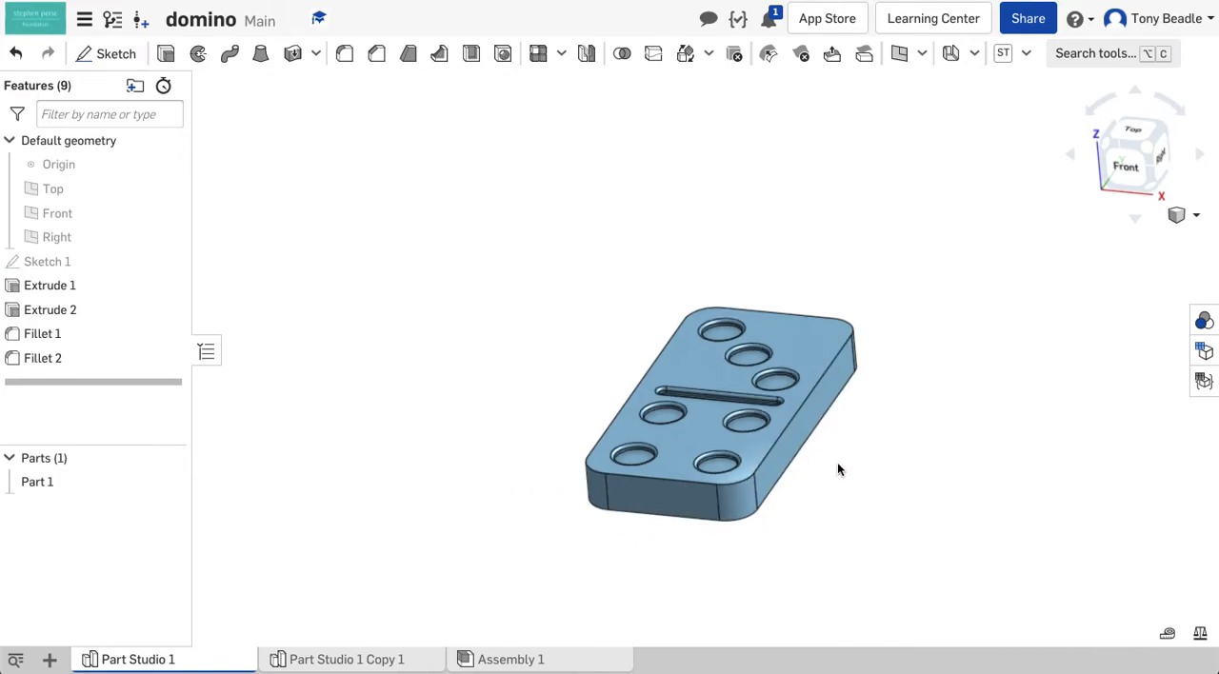
# In the B1 branch, hide the origin, all three default planes and Sketch 1 around the domino
pyautogui.scroll(5, 837, 462)
pyautogui.scroll(1, 838, 469)
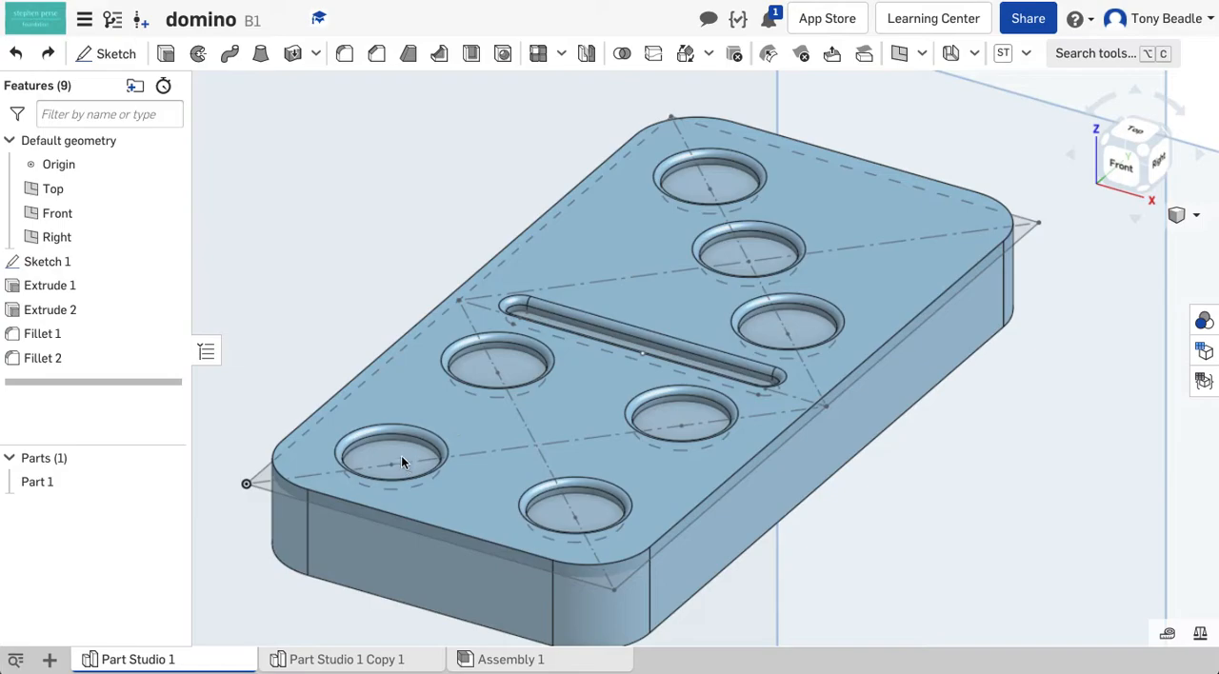
pyautogui.scroll(-2, 400, 399)
pyautogui.scroll(3, 399, 399)
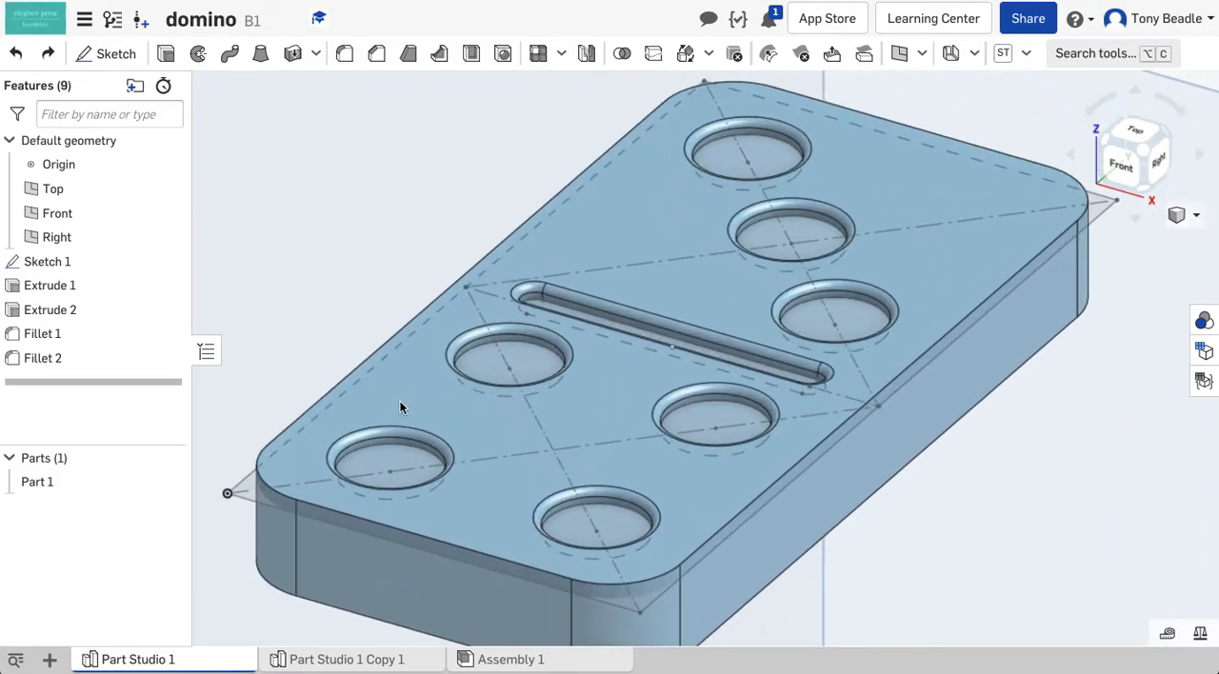
pyautogui.scroll(1, 400, 407)
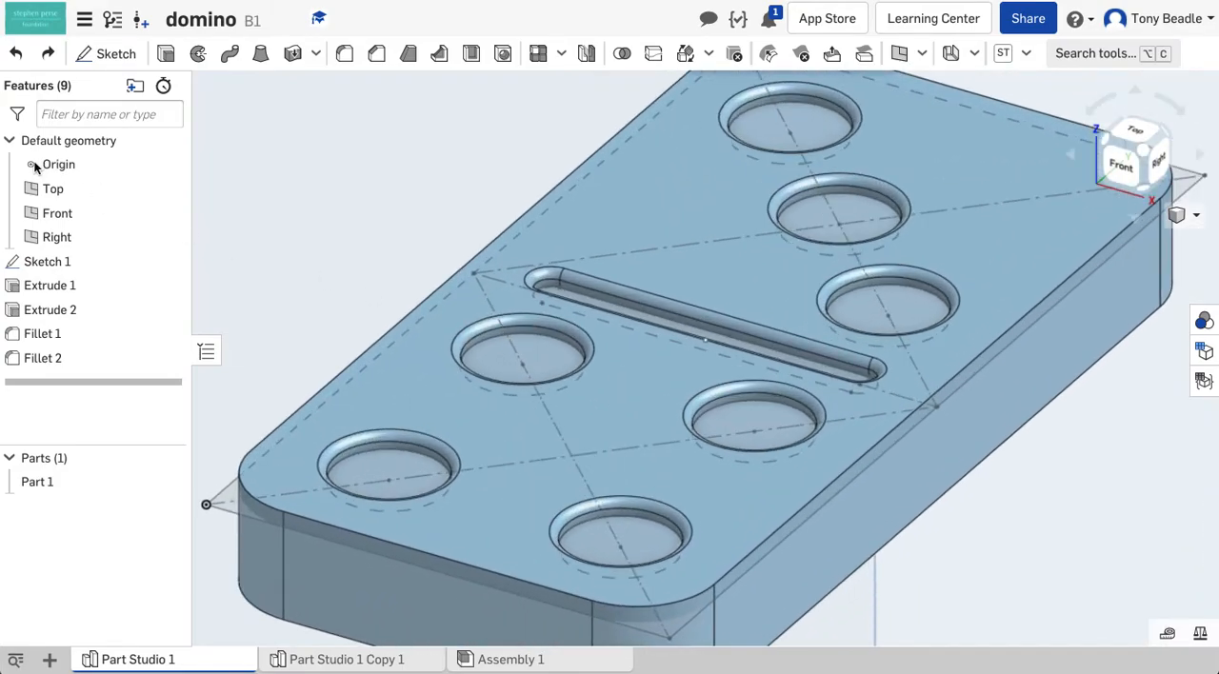
pyautogui.click(166, 176)
pyautogui.click(166, 189)
pyautogui.click(166, 212)
pyautogui.click(168, 236)
pyautogui.click(167, 261)
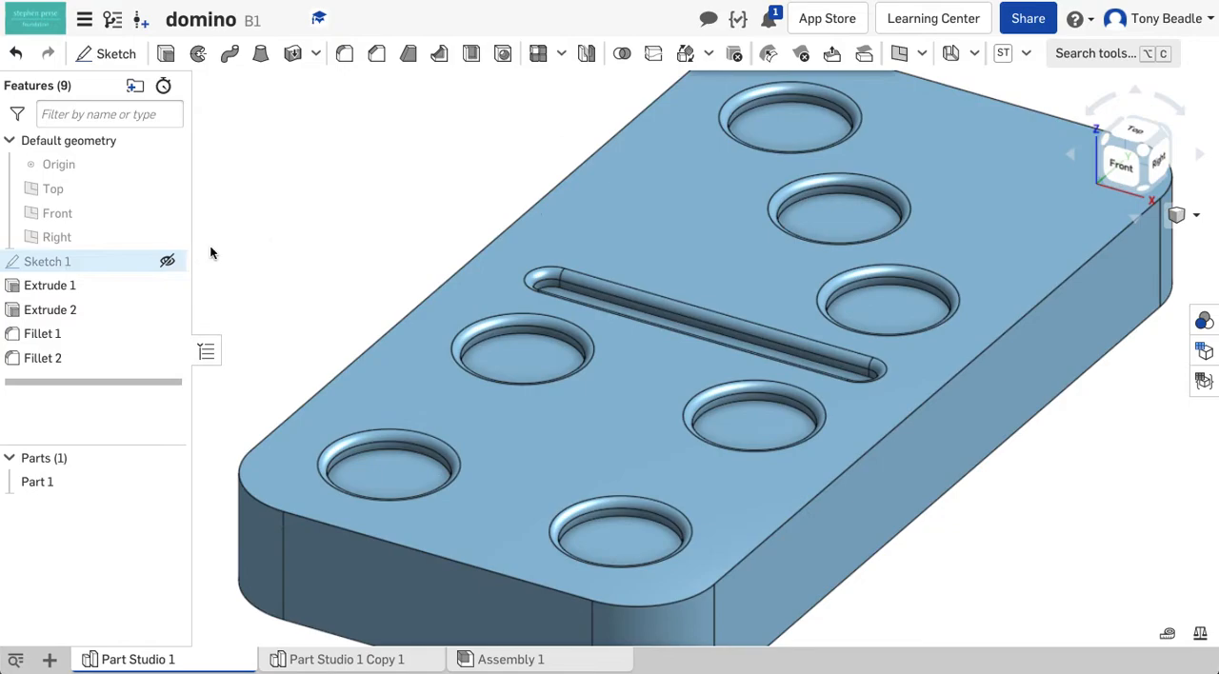
# Start a face appearance from the rounded rim of the pip nearest the origin and remove every listed face from its selection
pyautogui.rightClick(378, 439)
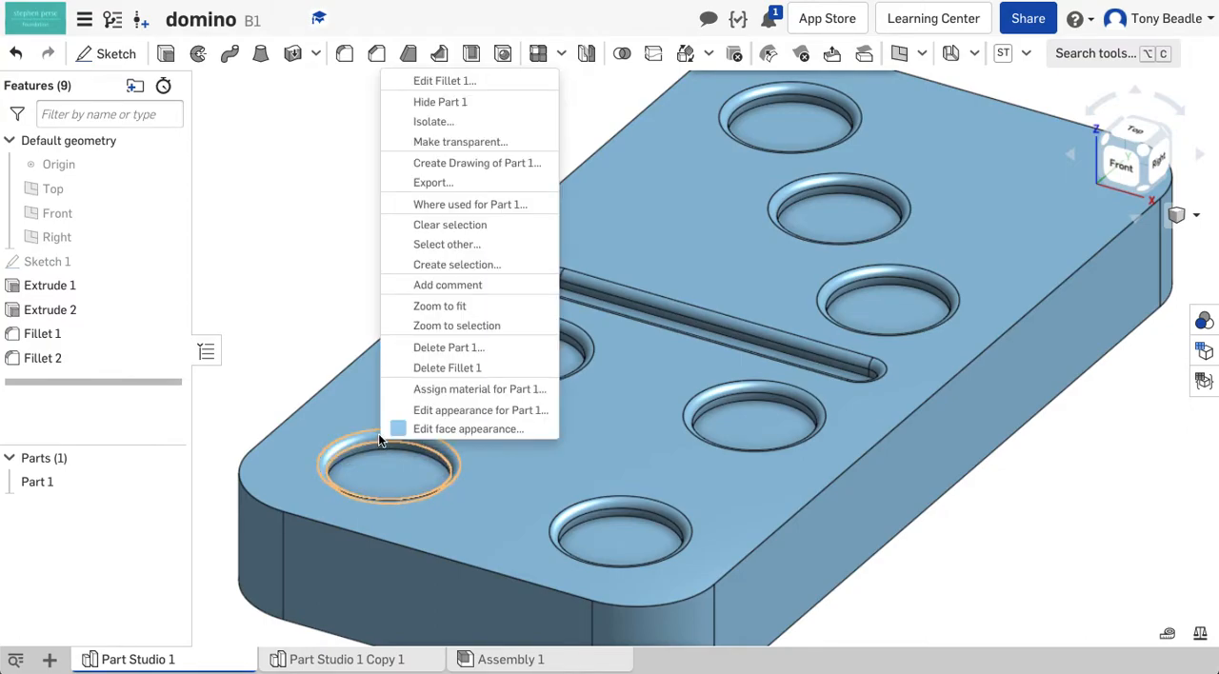
pyautogui.click(443, 429)
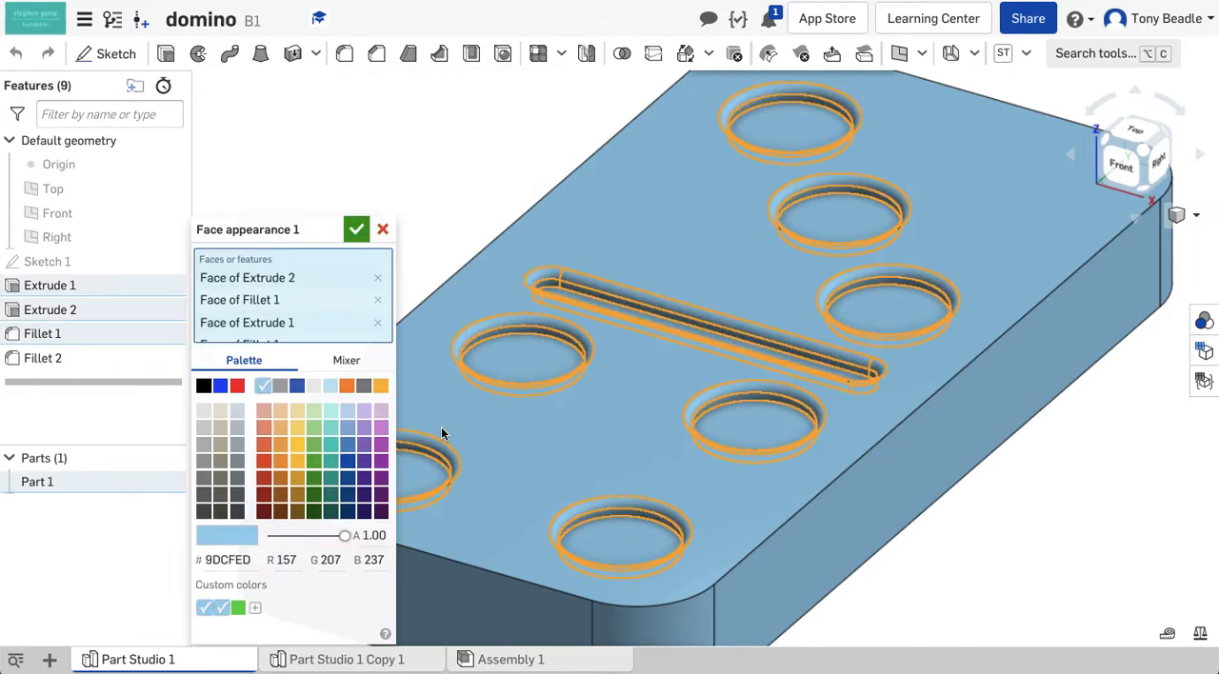
pyautogui.click(379, 326)
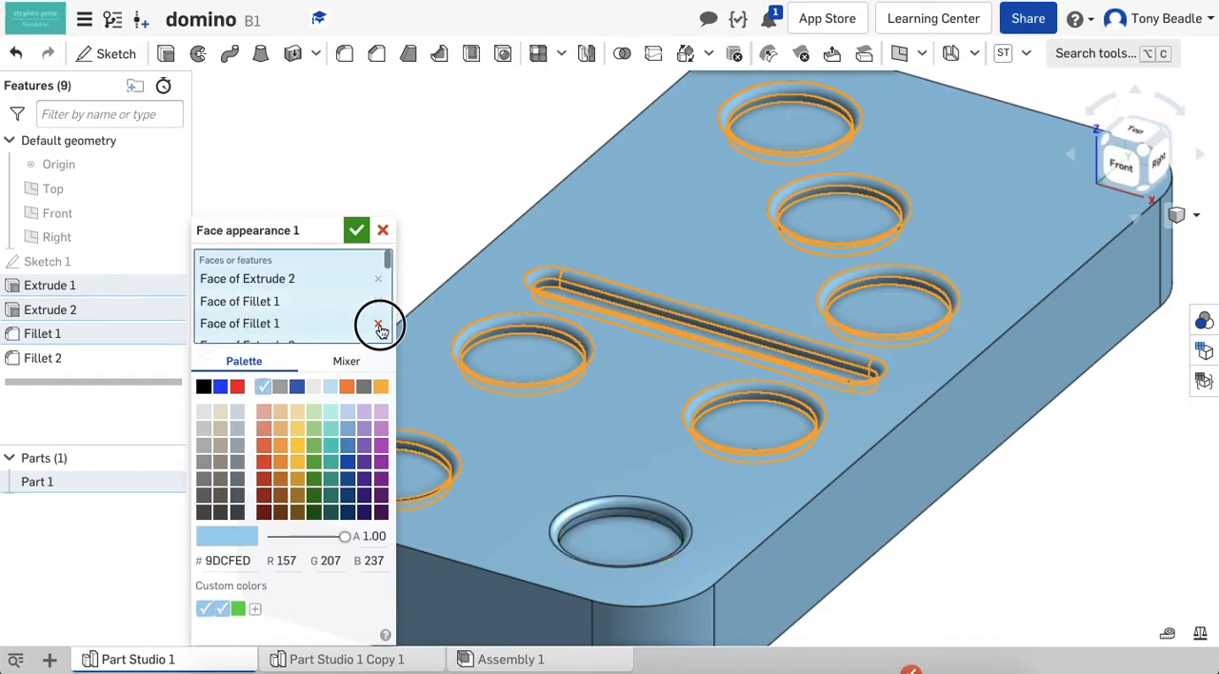
pyautogui.click(379, 325)
pyautogui.click(379, 326)
pyautogui.click(379, 325)
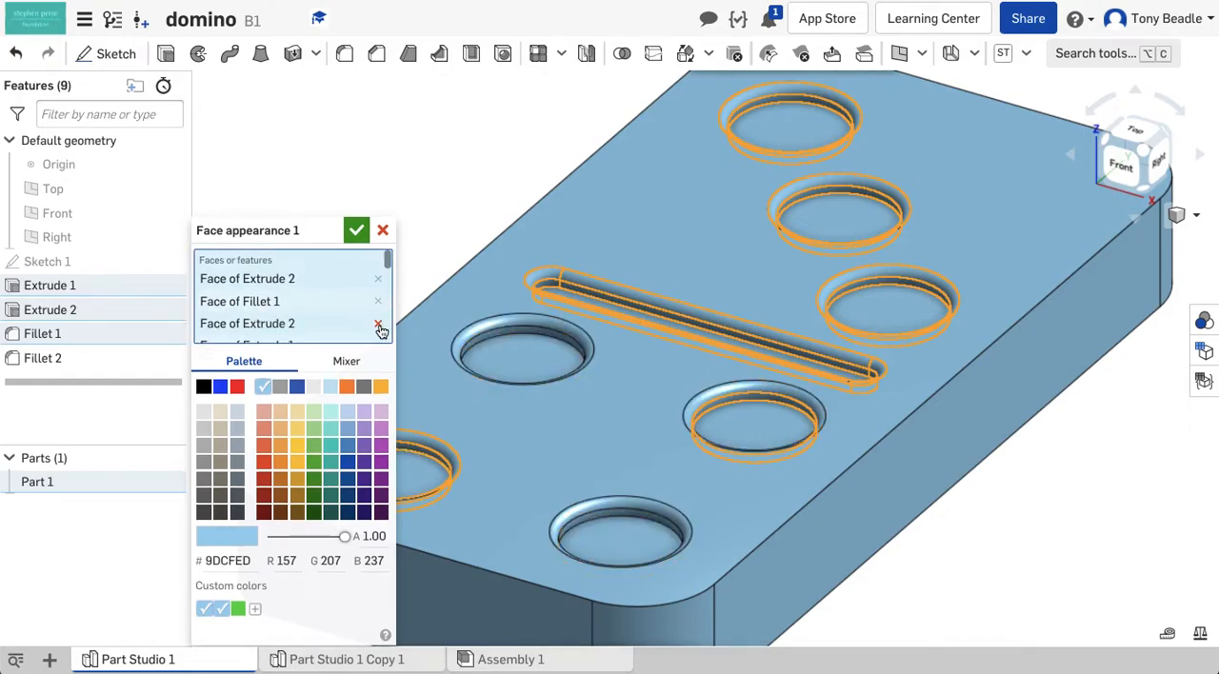
pyautogui.click(379, 326)
pyautogui.click(379, 326)
pyautogui.click(379, 325)
pyautogui.click(379, 325)
pyautogui.click(379, 326)
pyautogui.click(379, 326)
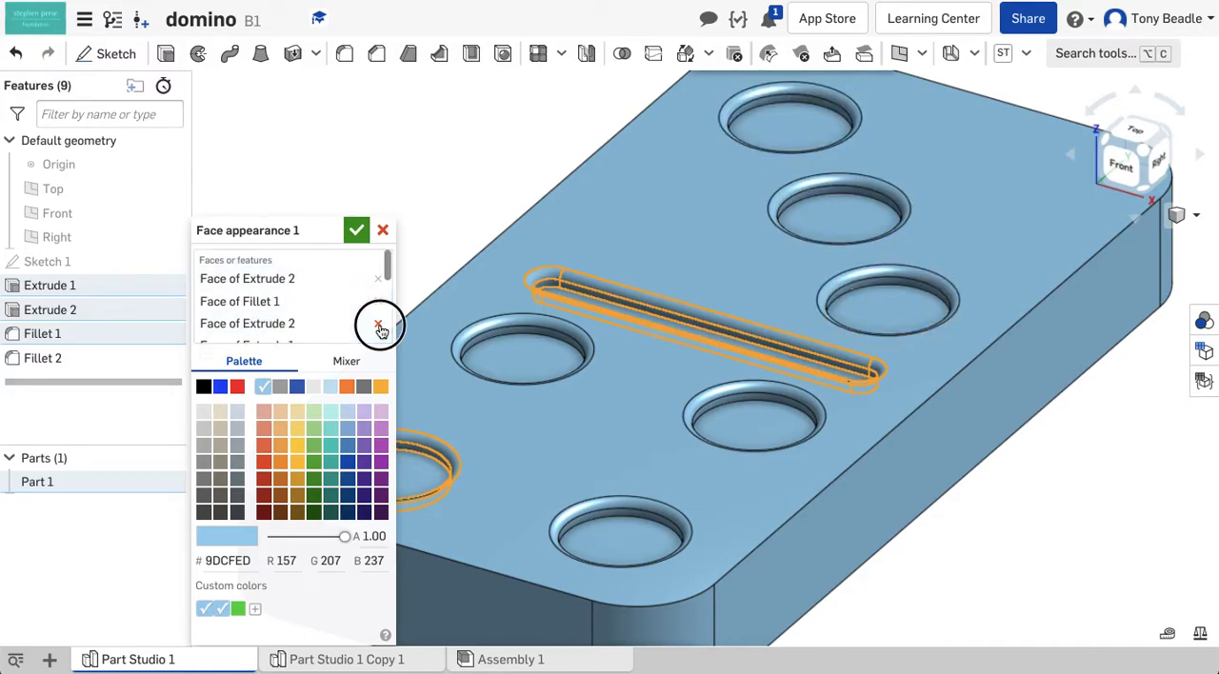
pyautogui.click(379, 326)
pyautogui.click(379, 326)
pyautogui.click(379, 325)
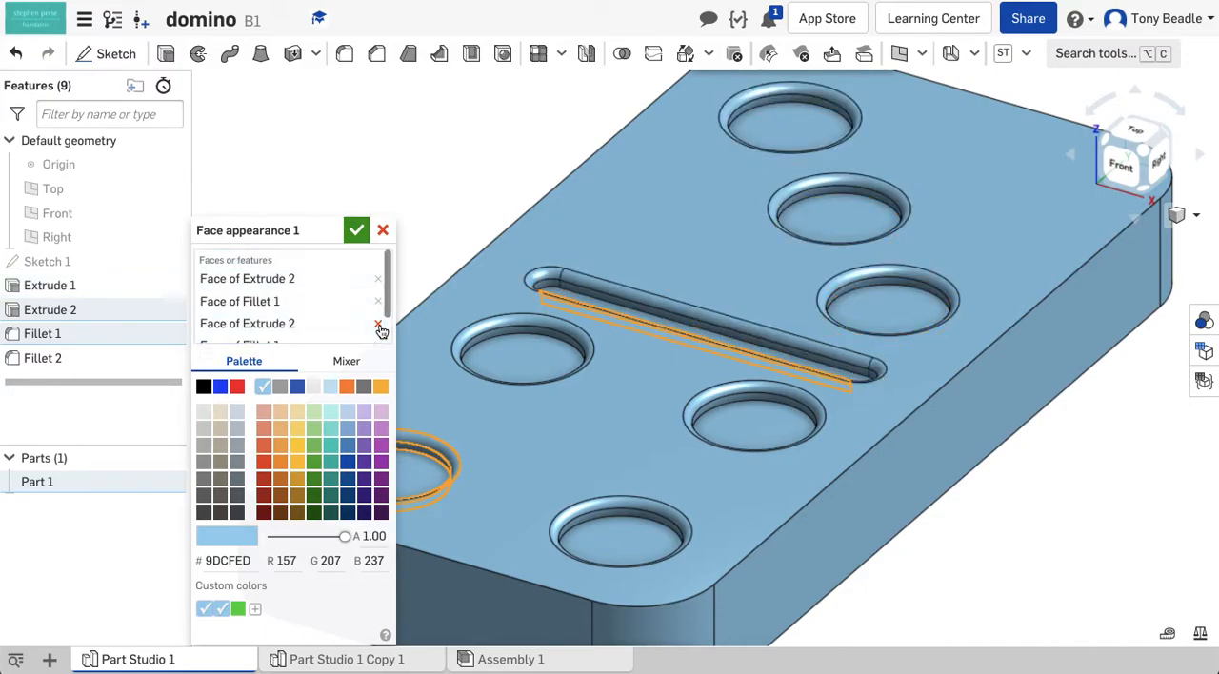
pyautogui.click(379, 325)
pyautogui.click(379, 326)
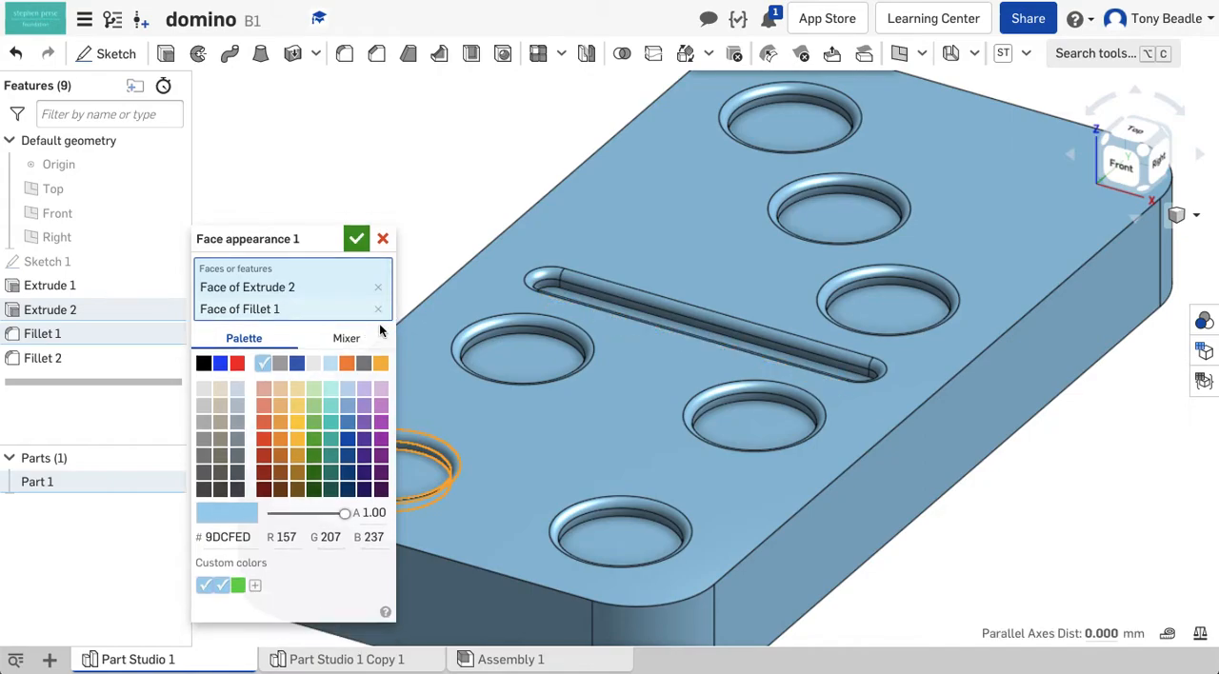
pyautogui.click(378, 318)
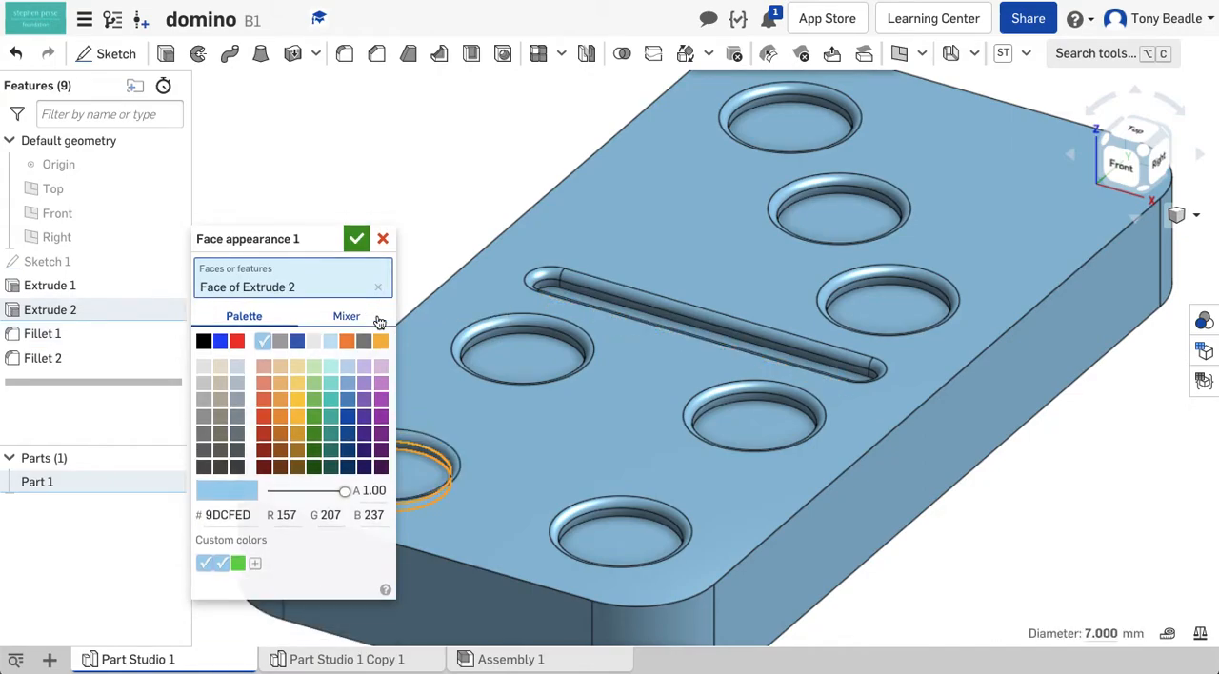
pyautogui.click(377, 287)
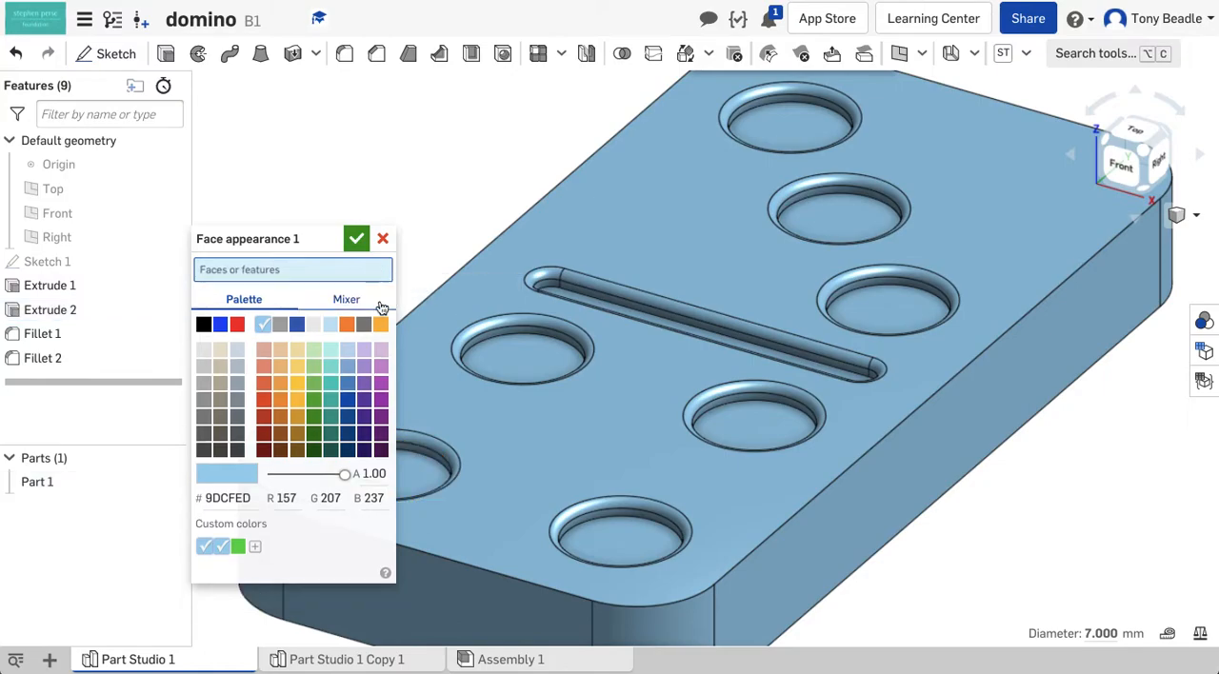
# Apply light grey EAEAEA to the fillet, side wall and floor faces of the pip nearest the origin
pyautogui.click(417, 440)
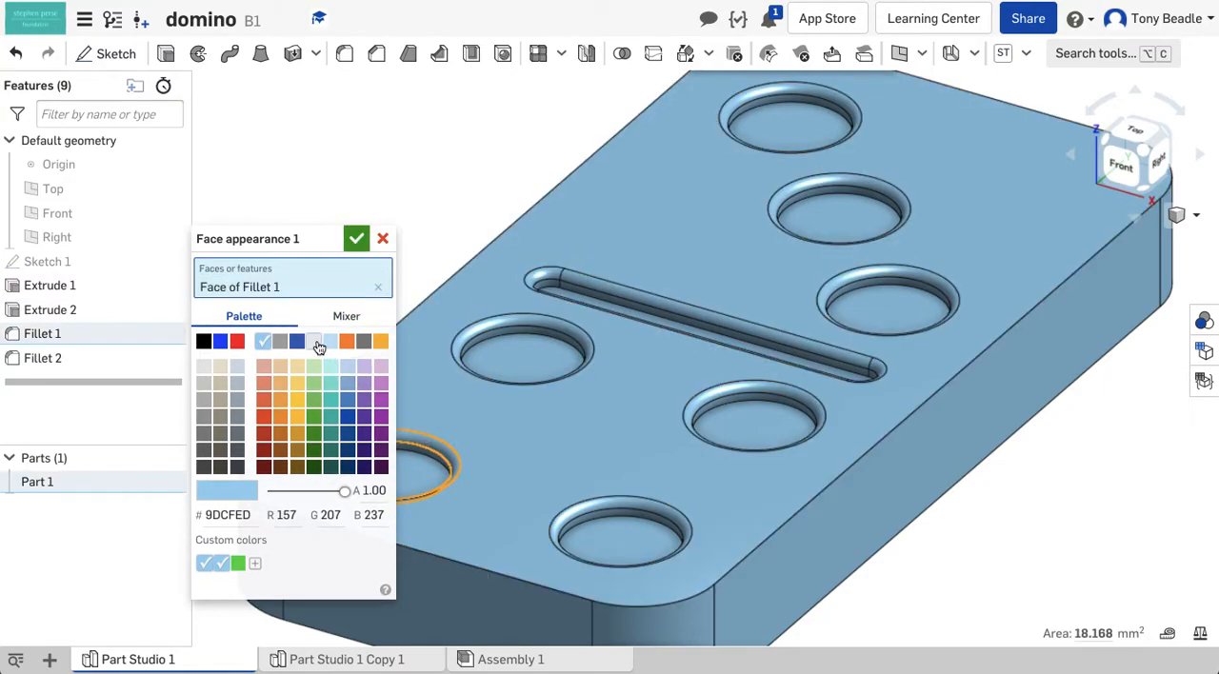
pyautogui.click(319, 347)
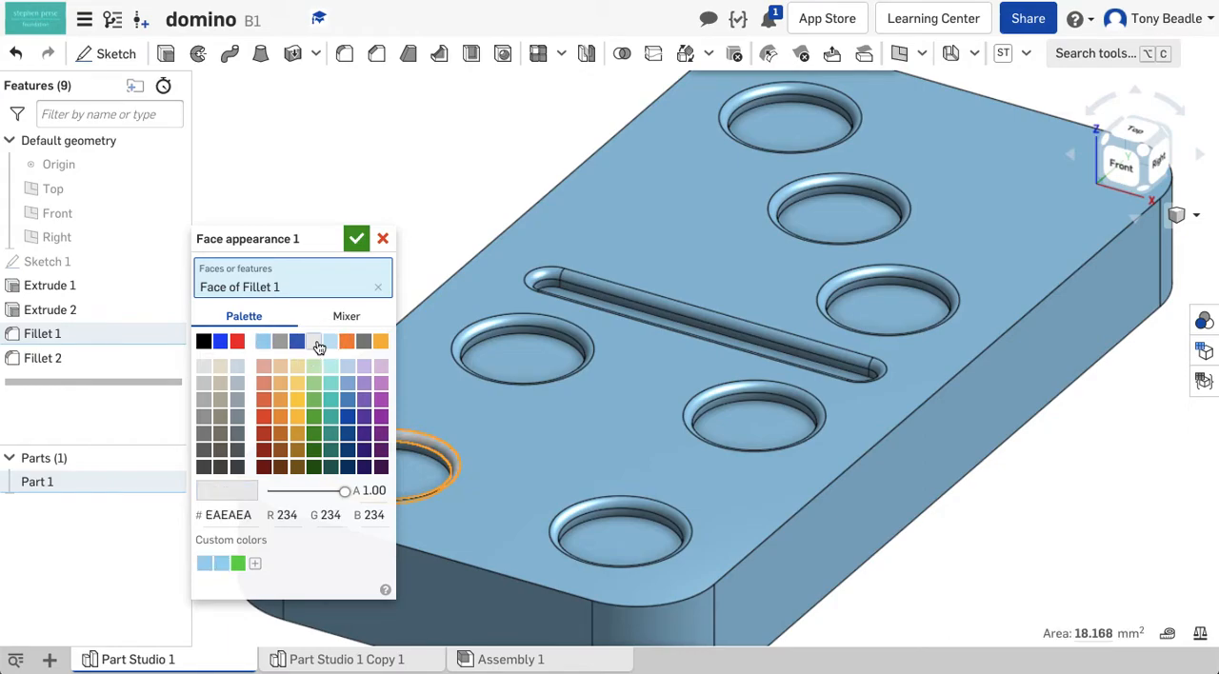
pyautogui.moveTo(305, 240); pyautogui.dragTo(178, 175)
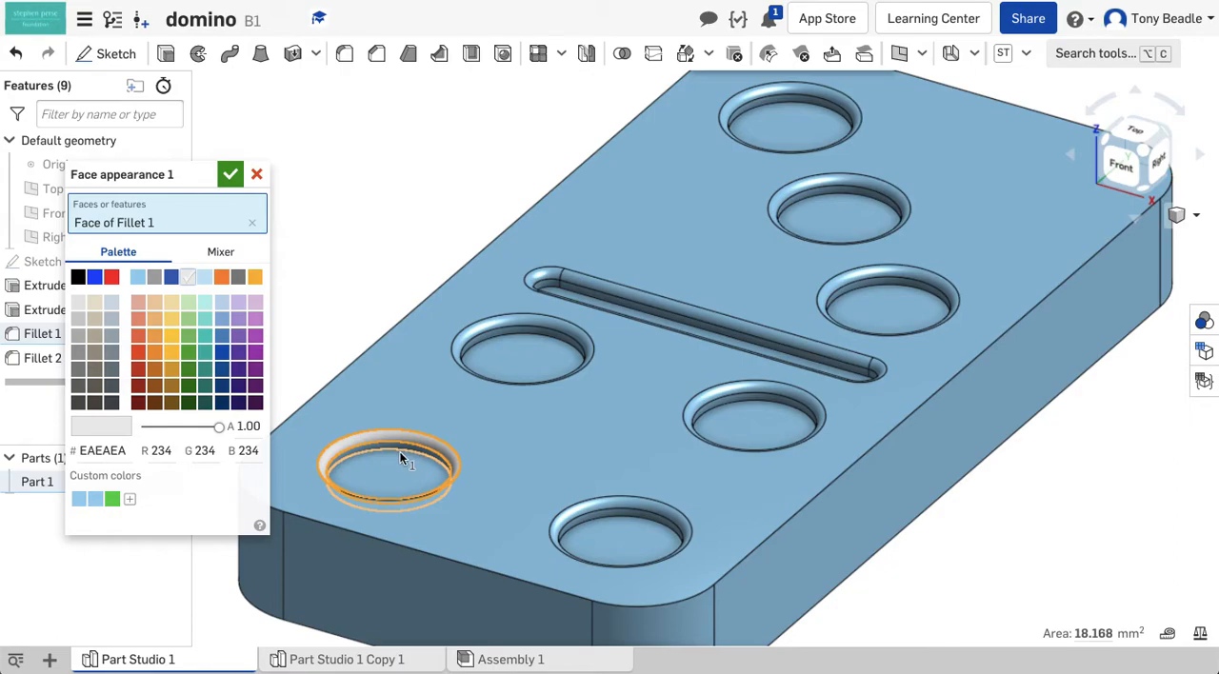
pyautogui.scroll(5, 401, 460)
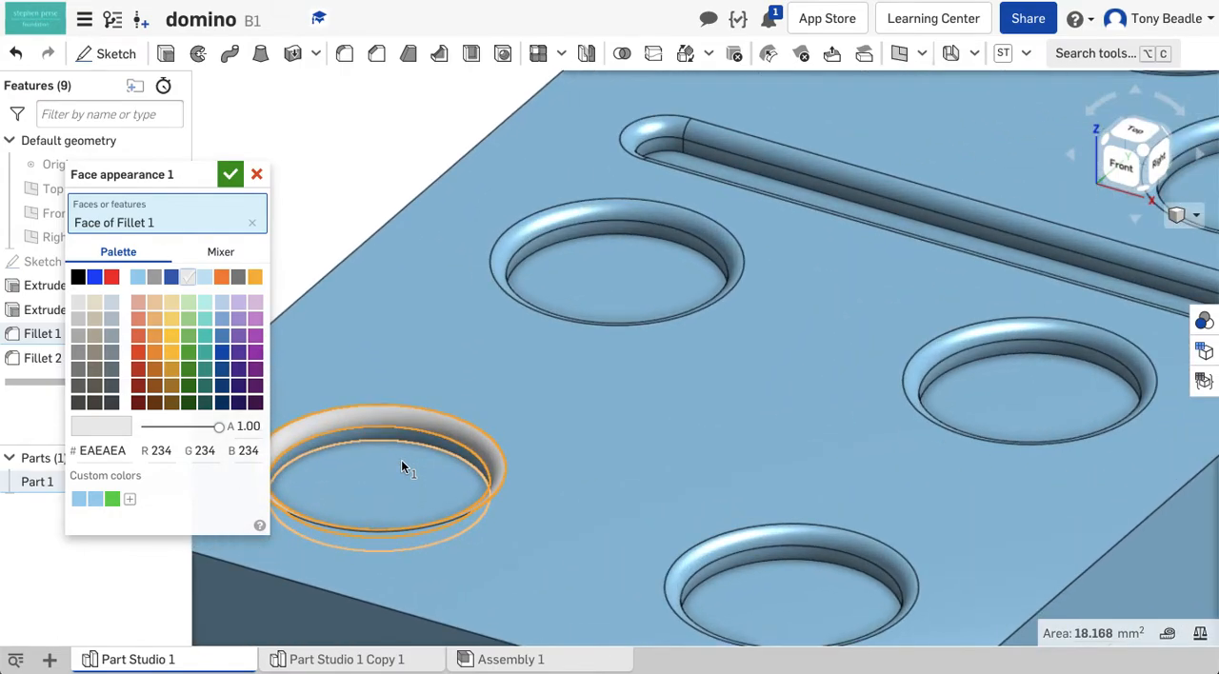
pyautogui.scroll(3, 401, 460)
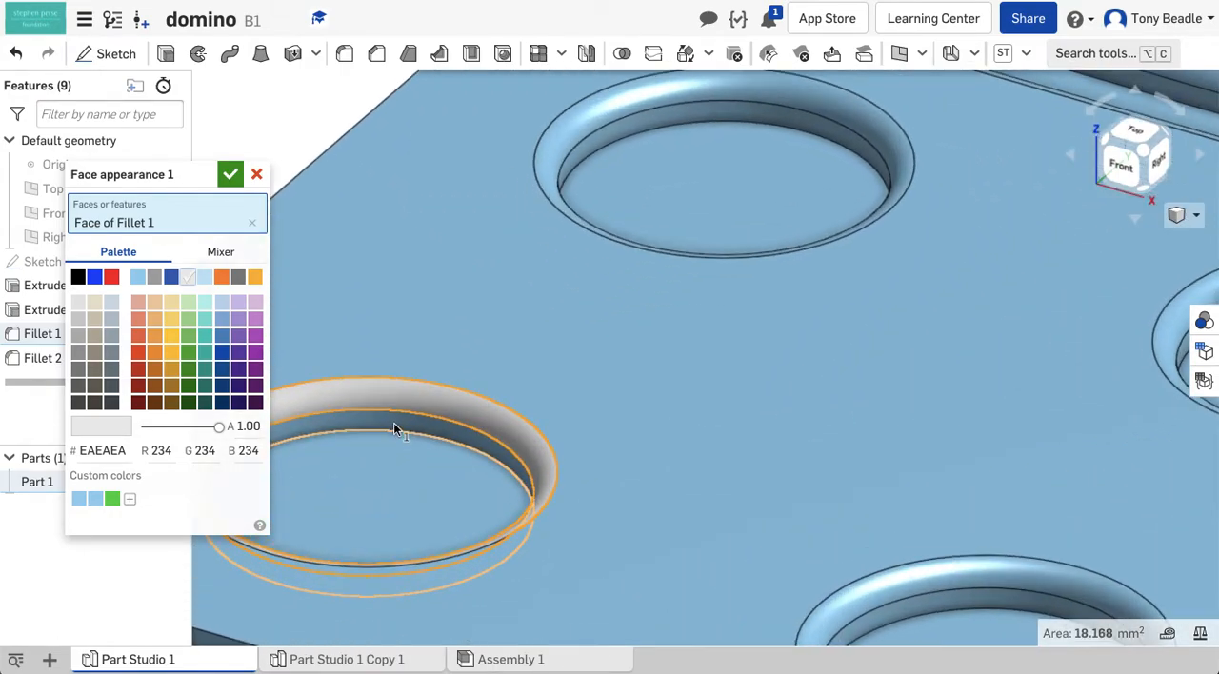
pyautogui.click(396, 429)
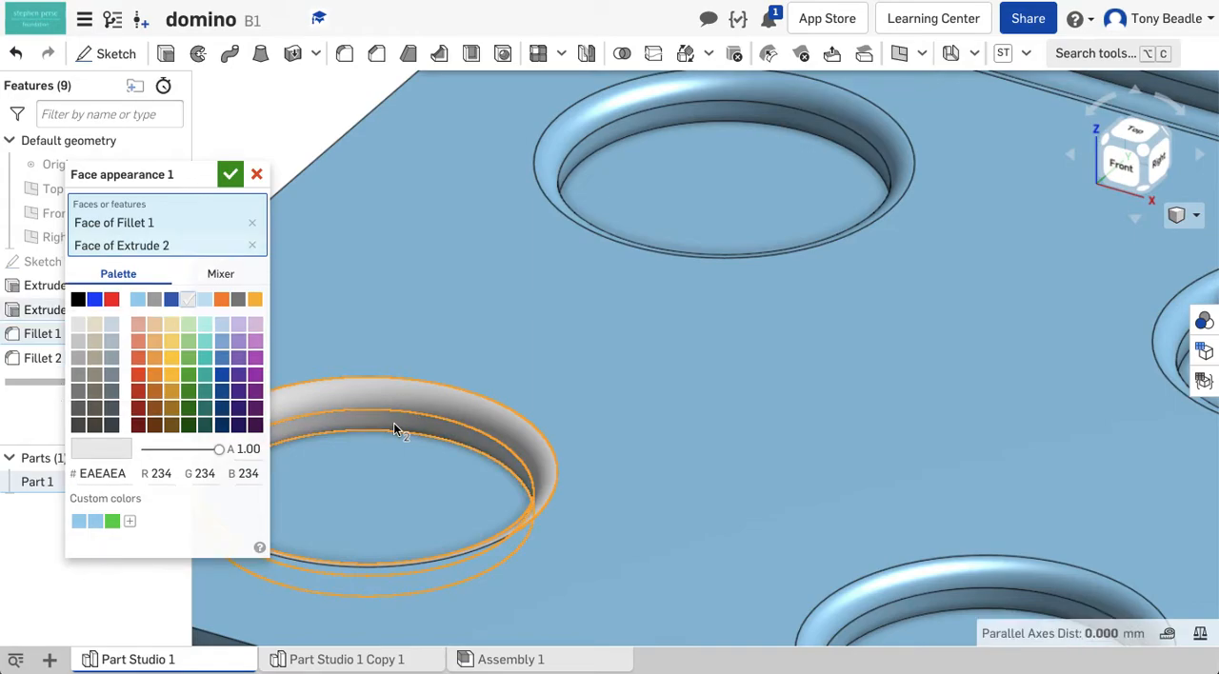
pyautogui.click(391, 460)
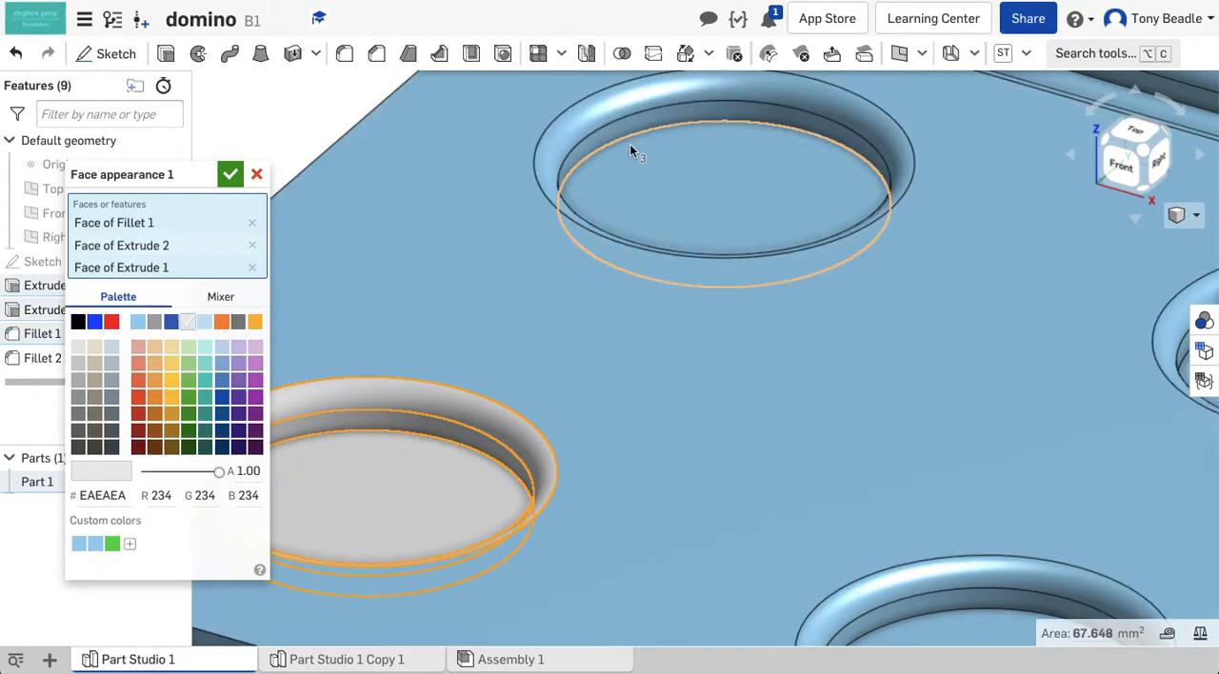
# Add the fillet, side wall and floor faces of the other three pips on the four-pip half to the light grey appearance
pyautogui.click(655, 174)
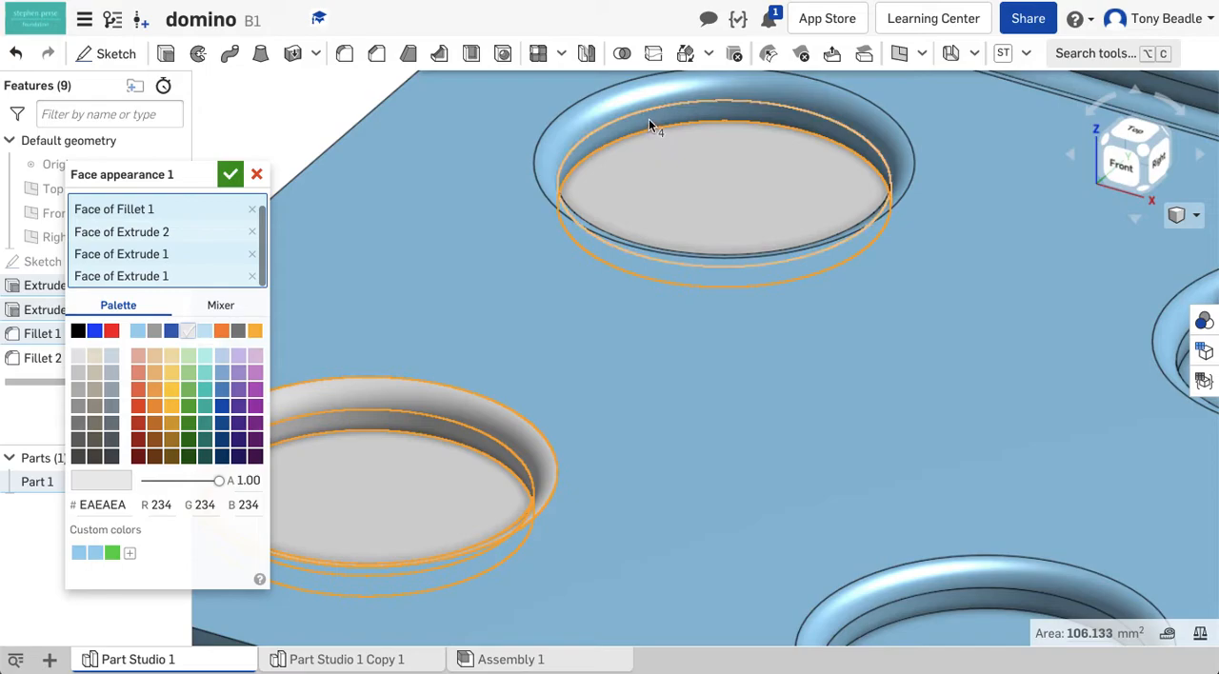
pyautogui.click(648, 99)
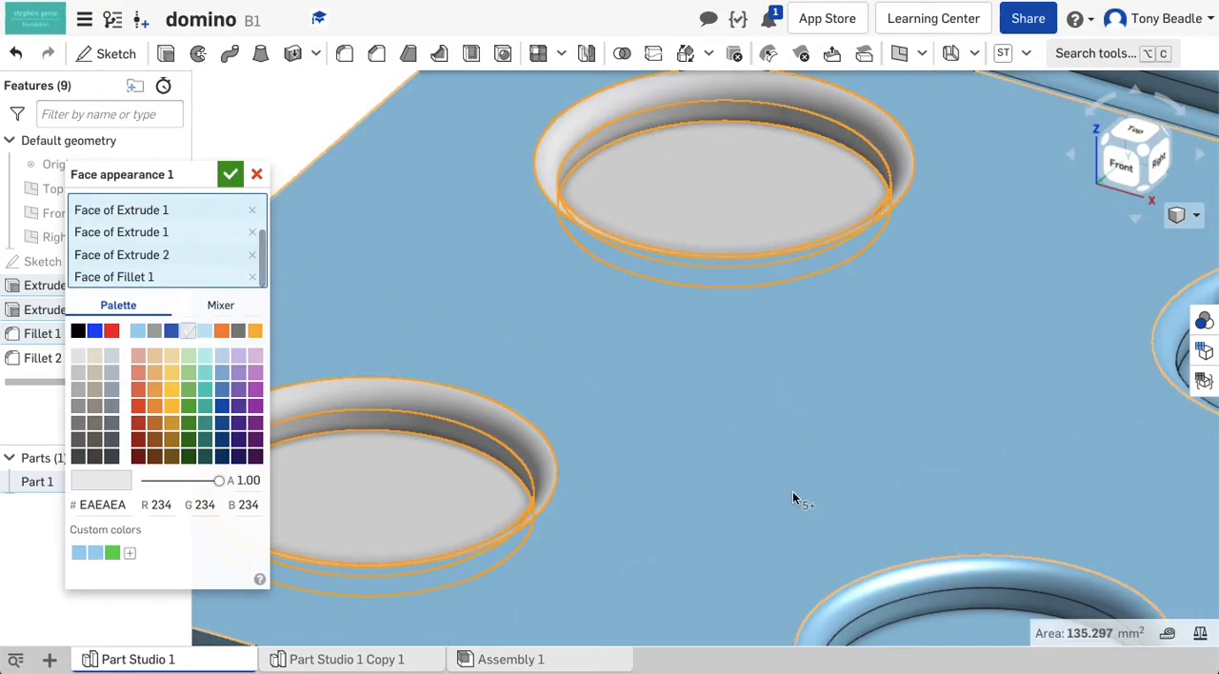
pyautogui.click(937, 584)
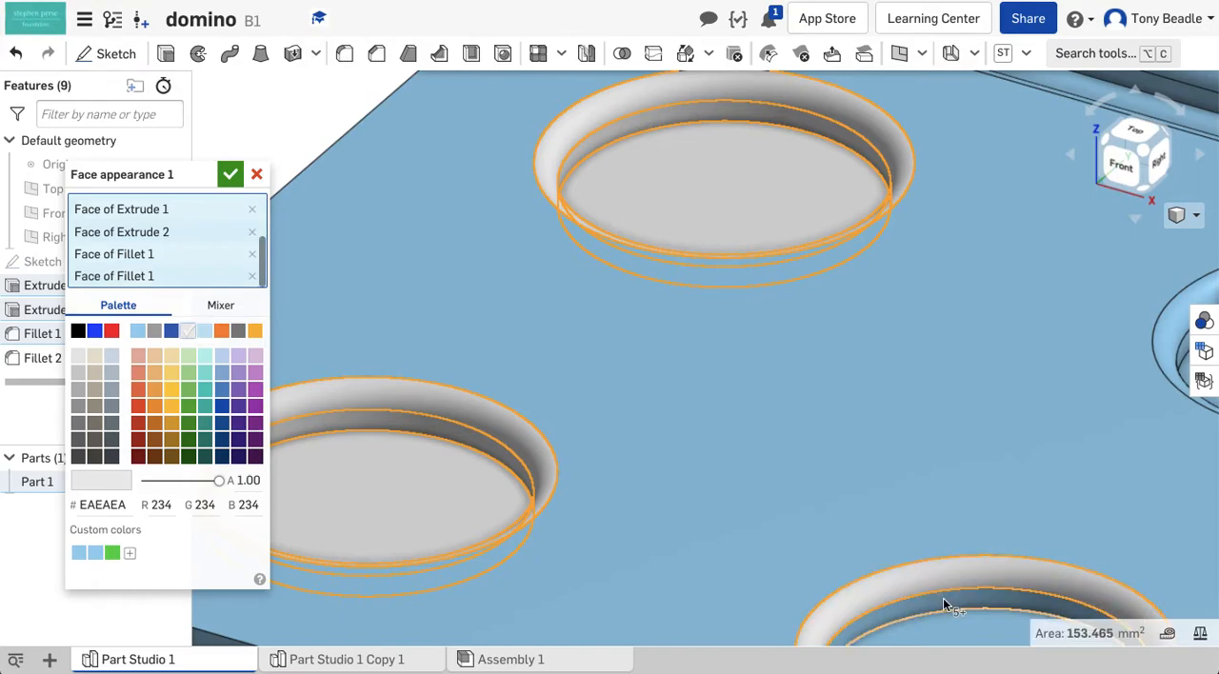
pyautogui.click(951, 617)
pyautogui.click(914, 471)
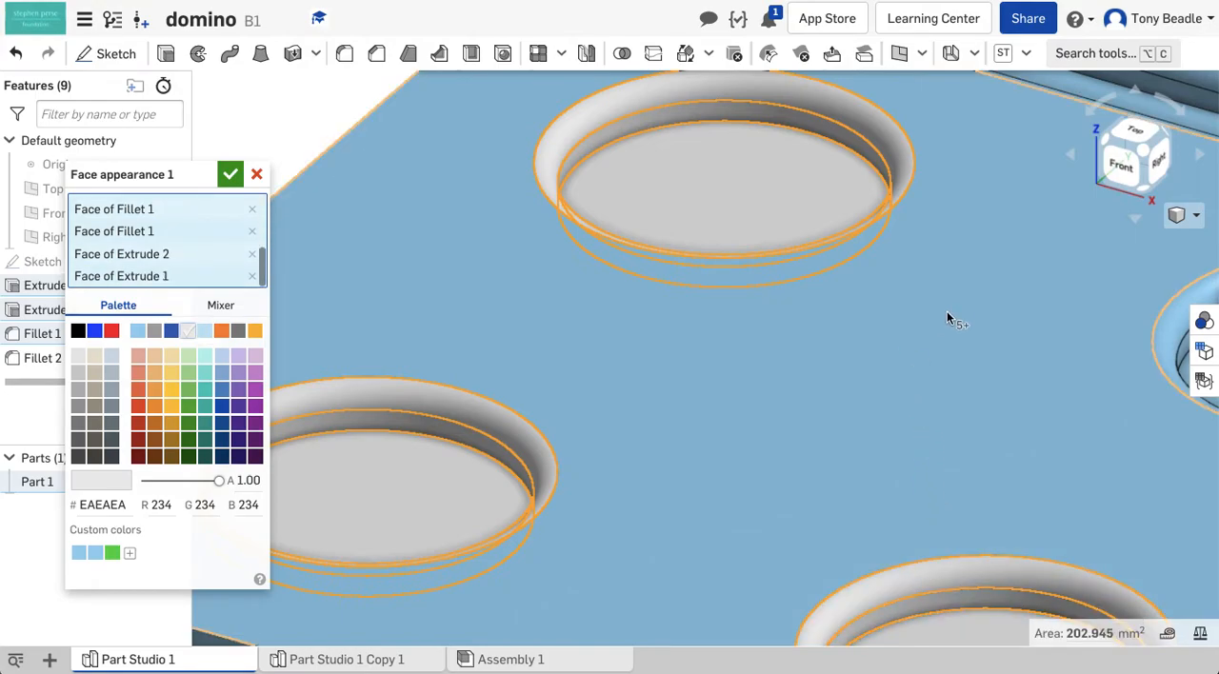
pyautogui.moveTo(950, 315); pyautogui.dragTo(488, 325, button='middle')
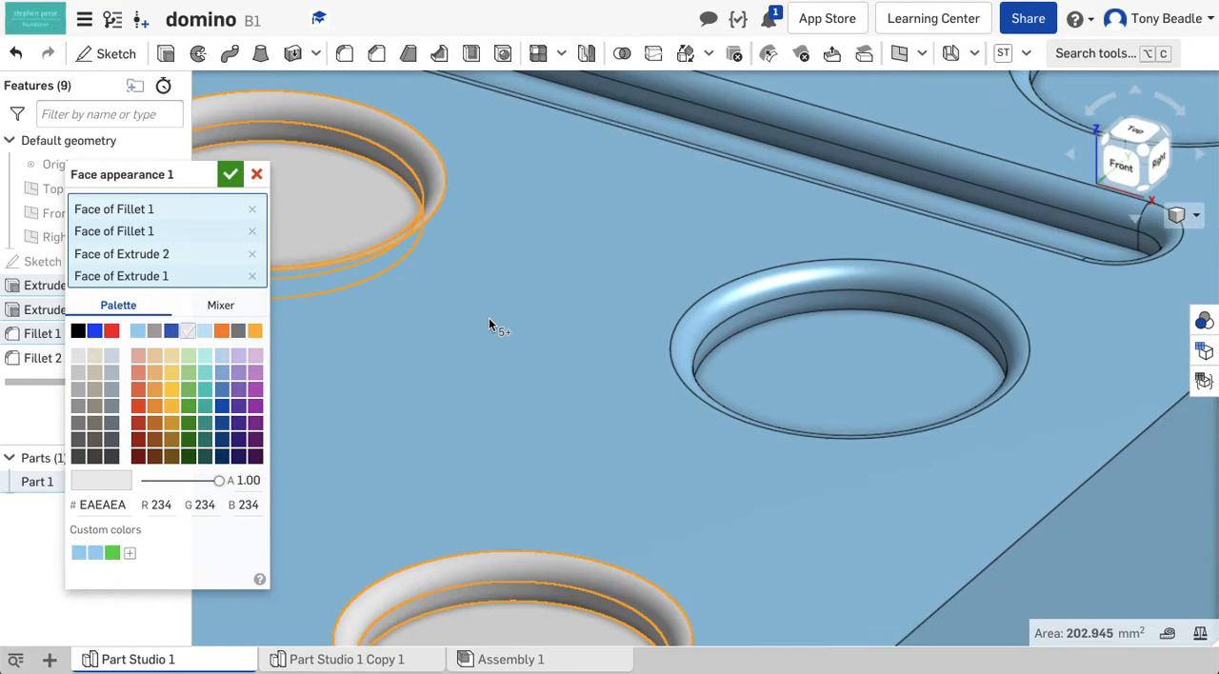
pyautogui.click(848, 301)
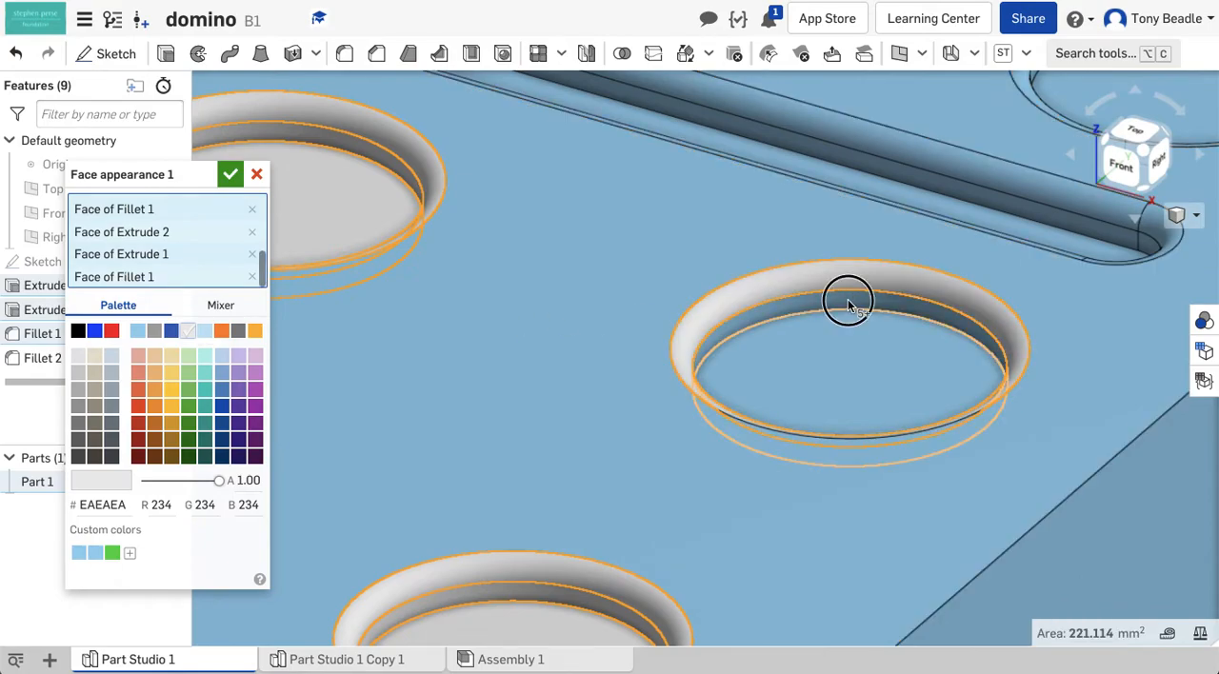
pyautogui.click(846, 329)
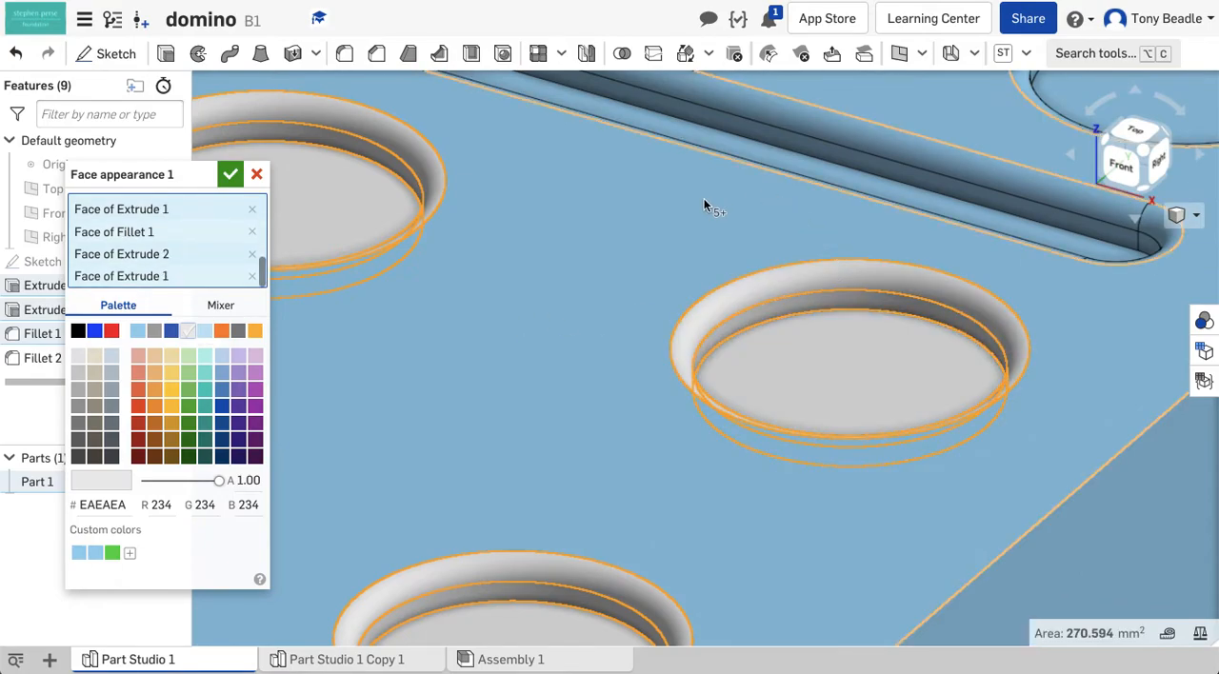
# Include the fillet, wall and floor faces of the three diagonal pips beyond the dividing groove in the light grey appearance
pyautogui.scroll(5, 702, 204)
pyautogui.scroll(-7, 698, 205)
pyautogui.moveTo(848, 71); pyautogui.dragTo(636, 537, button='middle')
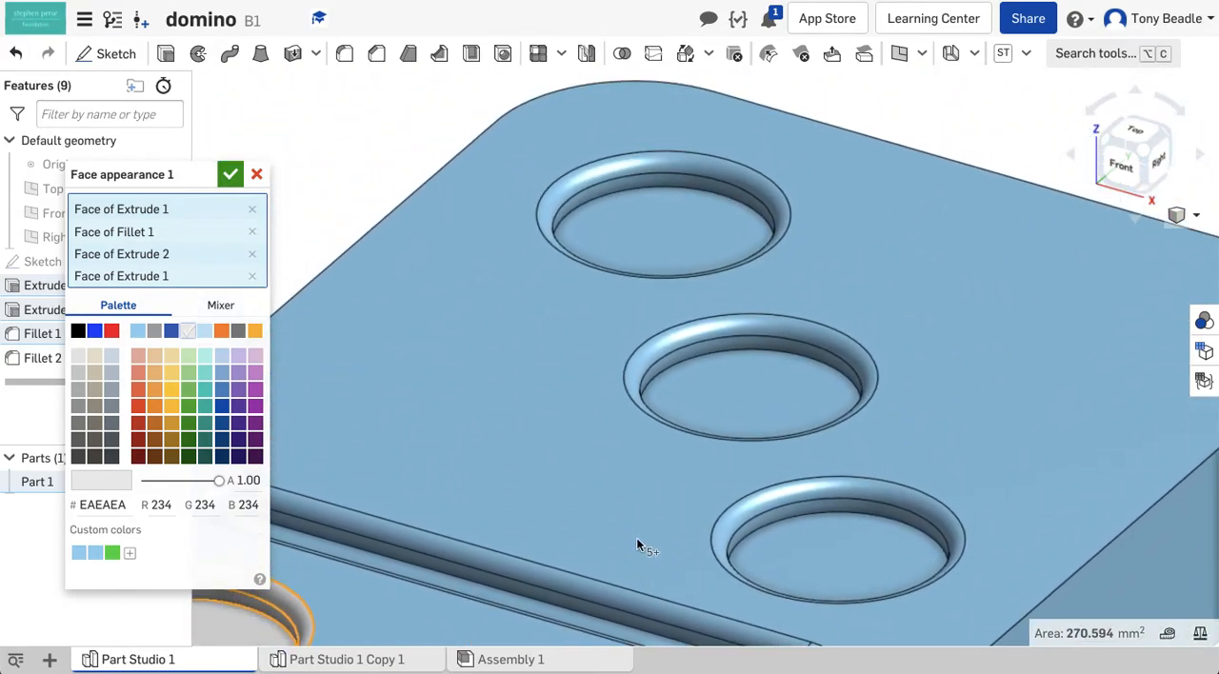
pyautogui.click(642, 176)
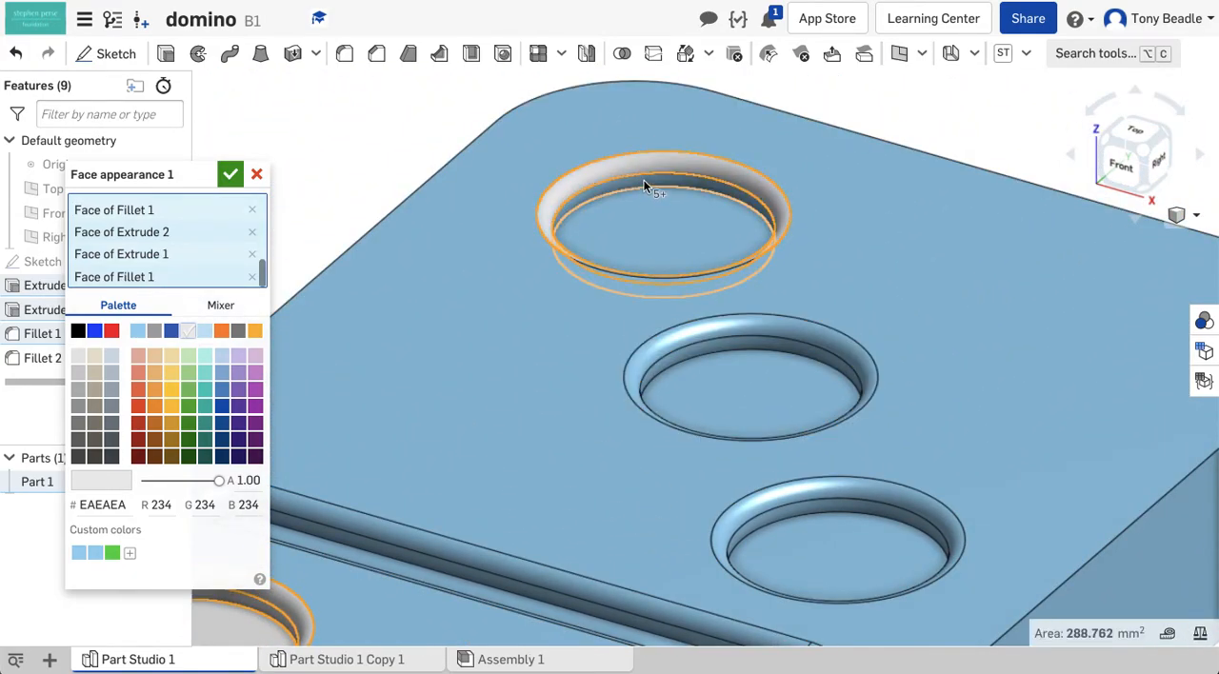
pyautogui.click(647, 199)
pyautogui.click(652, 217)
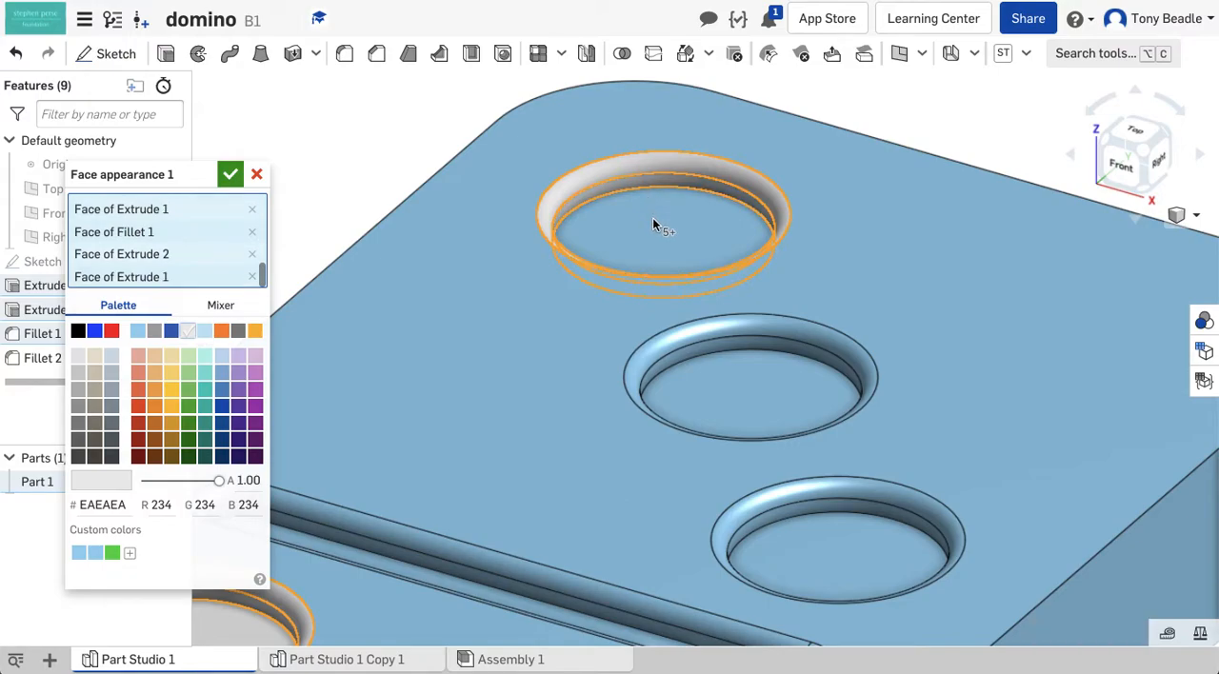
pyautogui.click(730, 331)
pyautogui.click(735, 361)
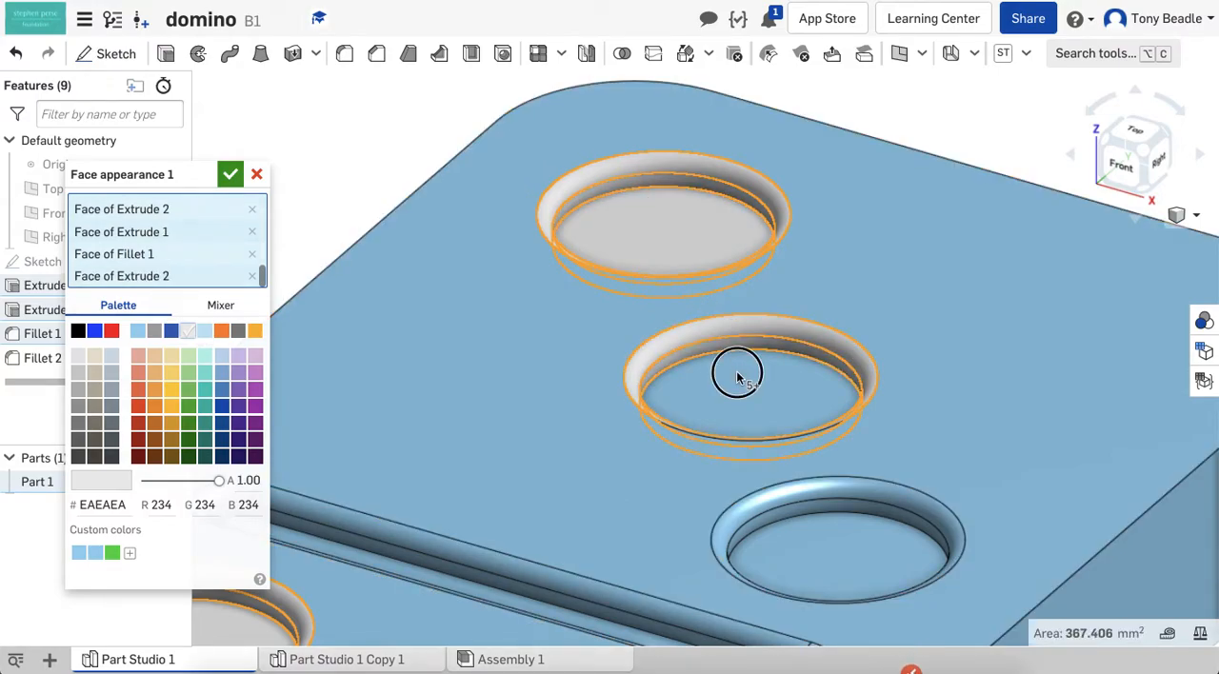
pyautogui.click(738, 378)
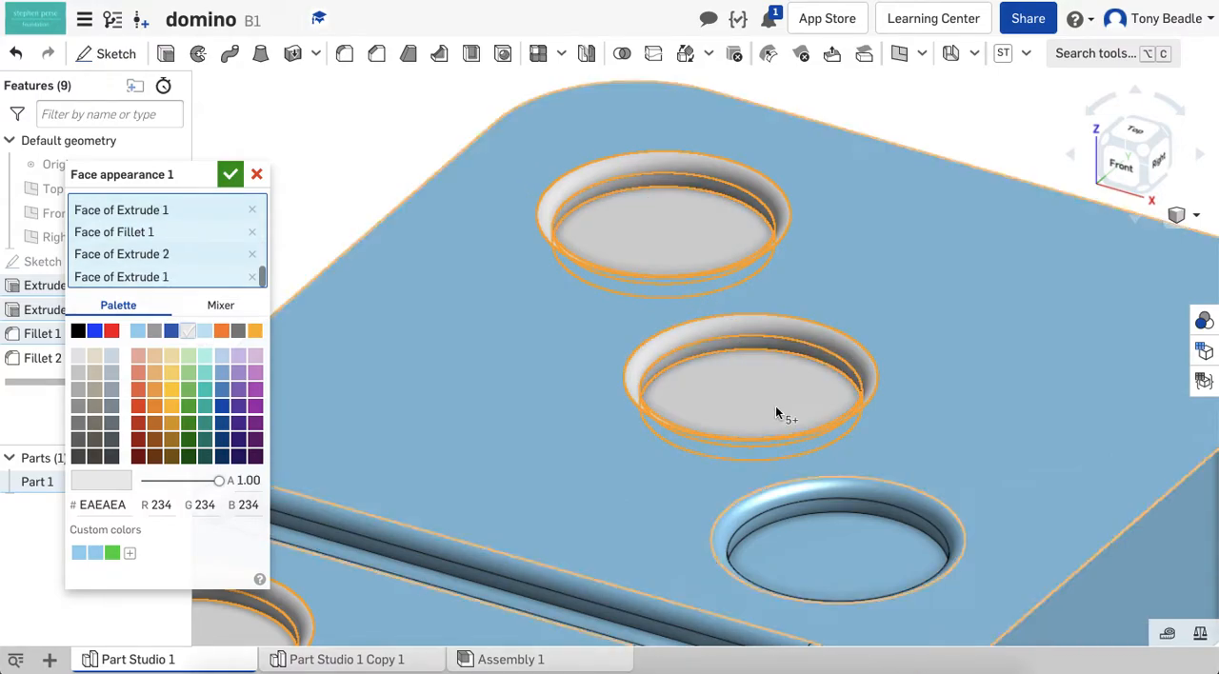
pyautogui.click(822, 500)
pyautogui.click(828, 530)
pyautogui.click(826, 562)
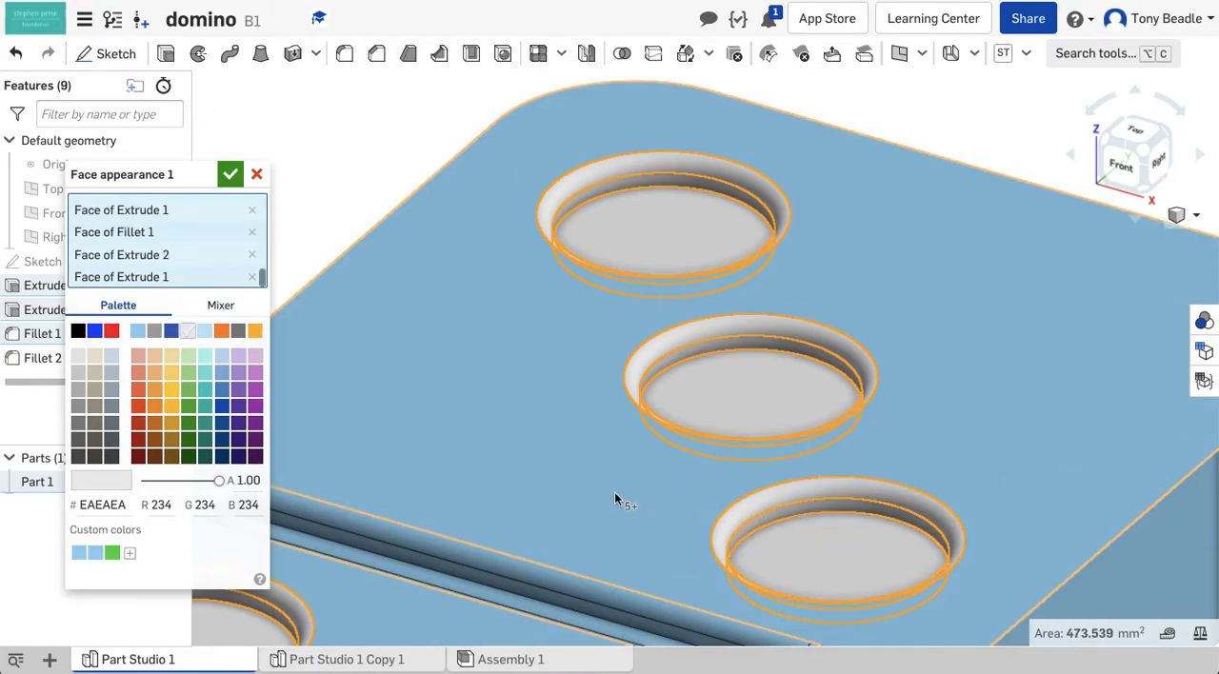
# Add the dividing groove's fillet, wall, end and floor faces to the EAEAEA face appearance and accept it
pyautogui.scroll(-4, 518, 420)
pyautogui.click(487, 521)
pyautogui.click(295, 476)
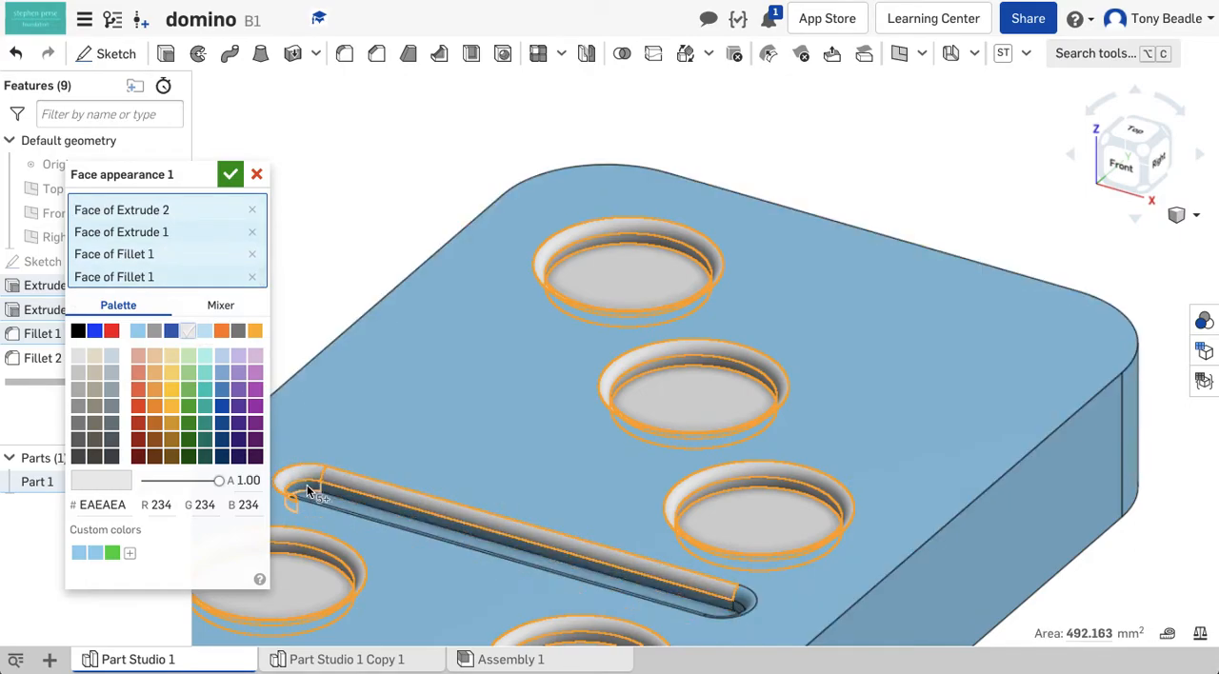
pyautogui.click(308, 486)
pyautogui.click(332, 491)
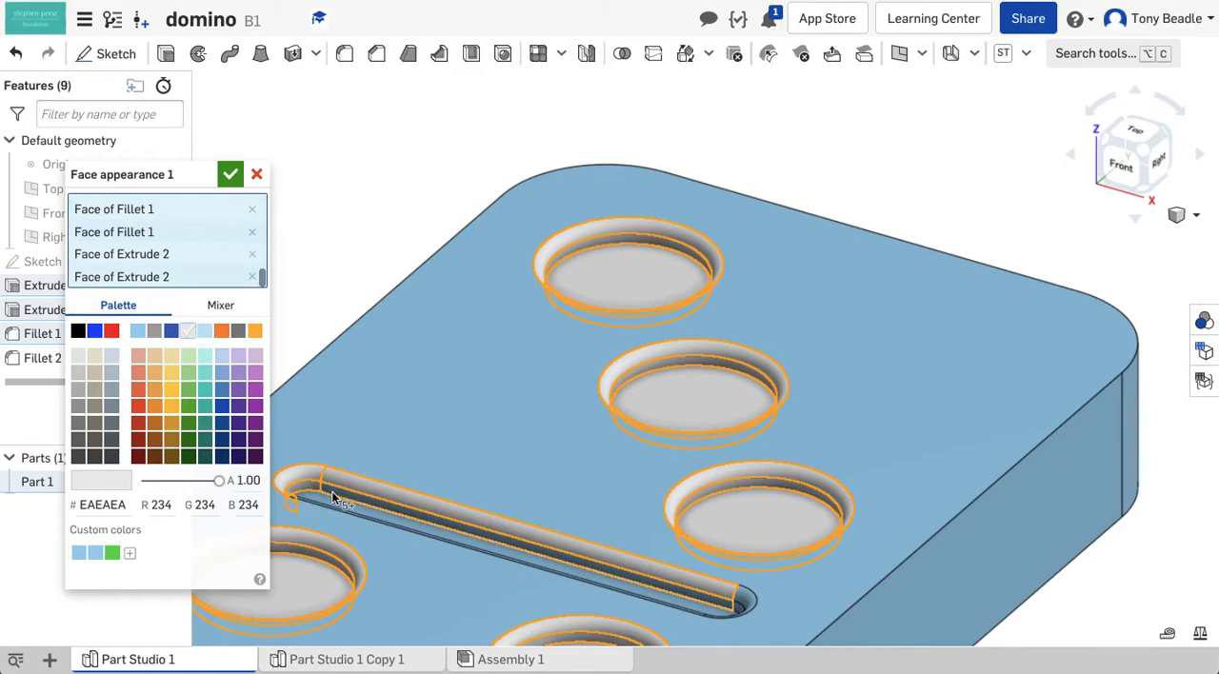
pyautogui.click(741, 609)
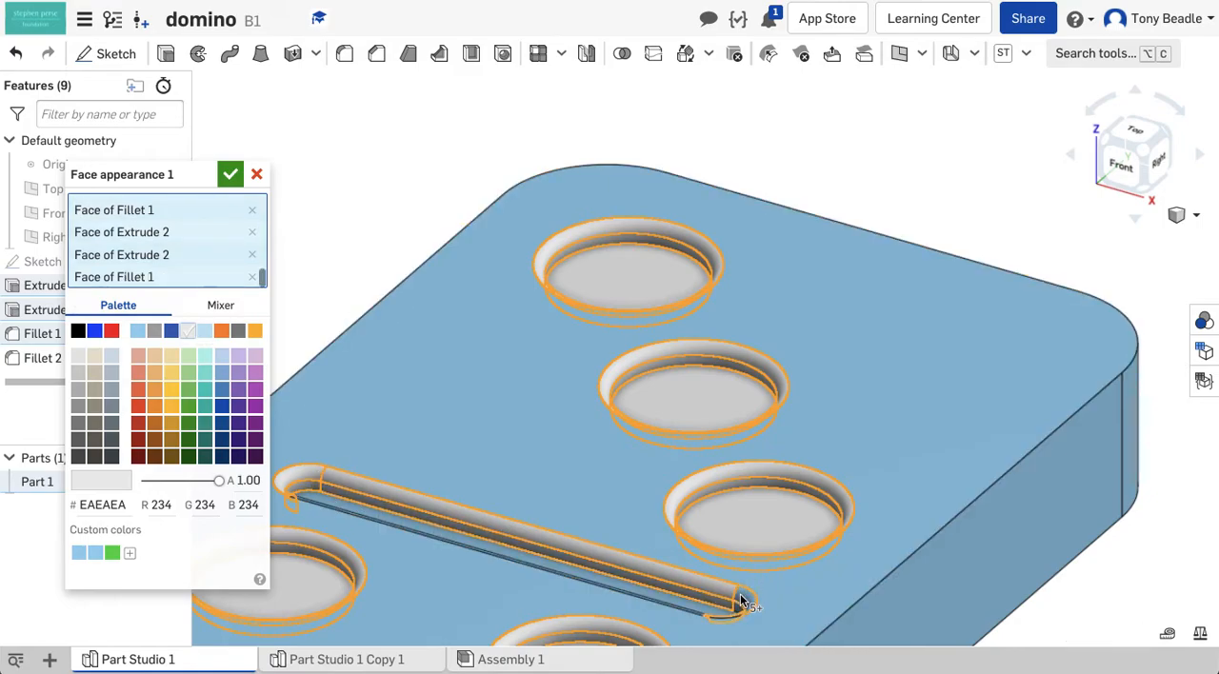
pyautogui.click(725, 614)
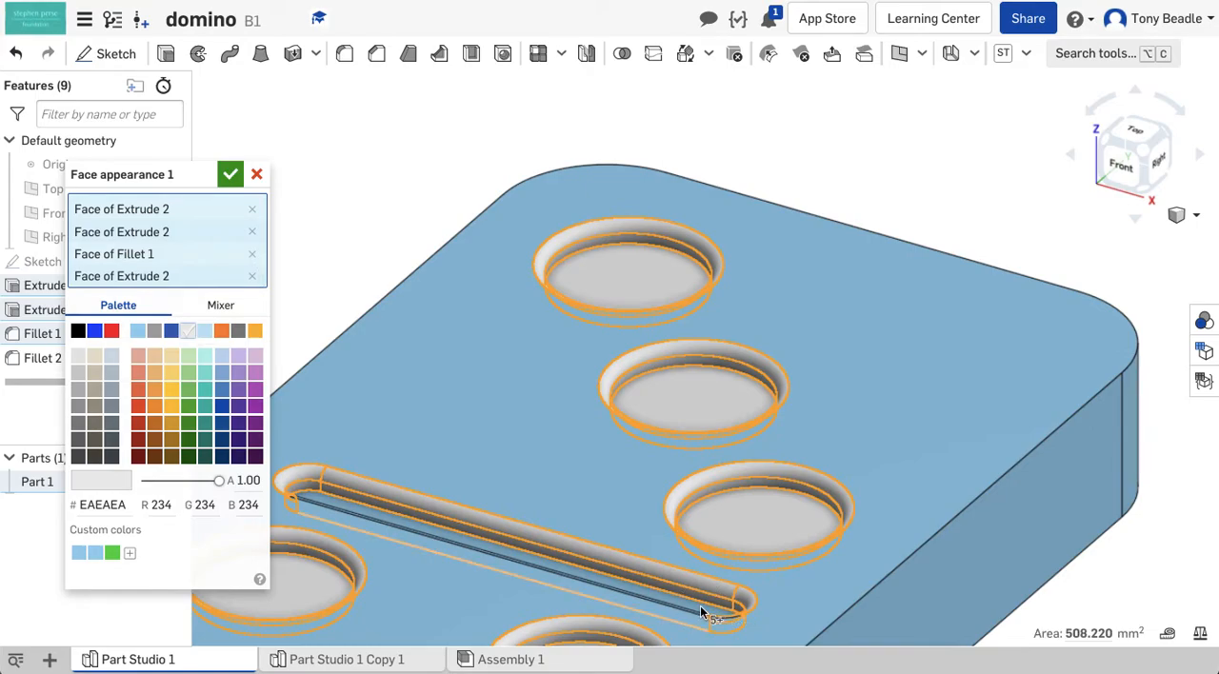
pyautogui.click(524, 470)
pyautogui.moveTo(947, 368)
pyautogui.mouseDown(button='right')
pyautogui.moveTo(898, 372)
pyautogui.moveTo(822, 449)
pyautogui.mouseUp(button='right')
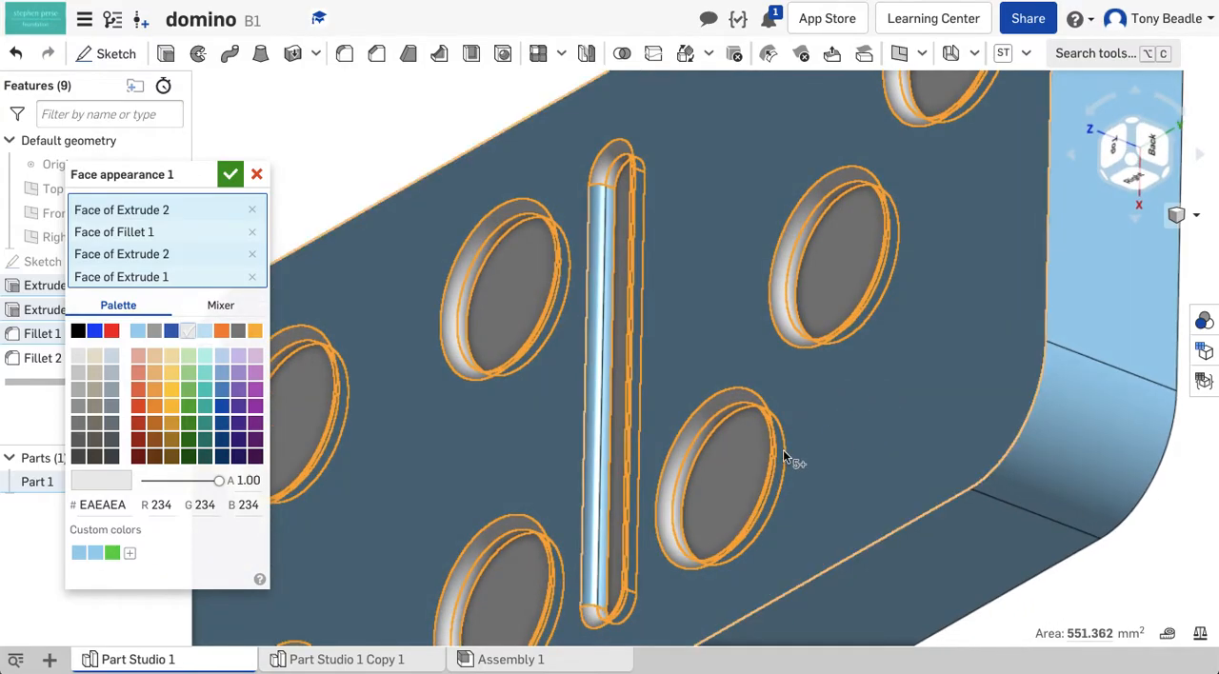
pyautogui.click(605, 502)
pyautogui.moveTo(656, 292); pyautogui.dragTo(733, 227, button='right')
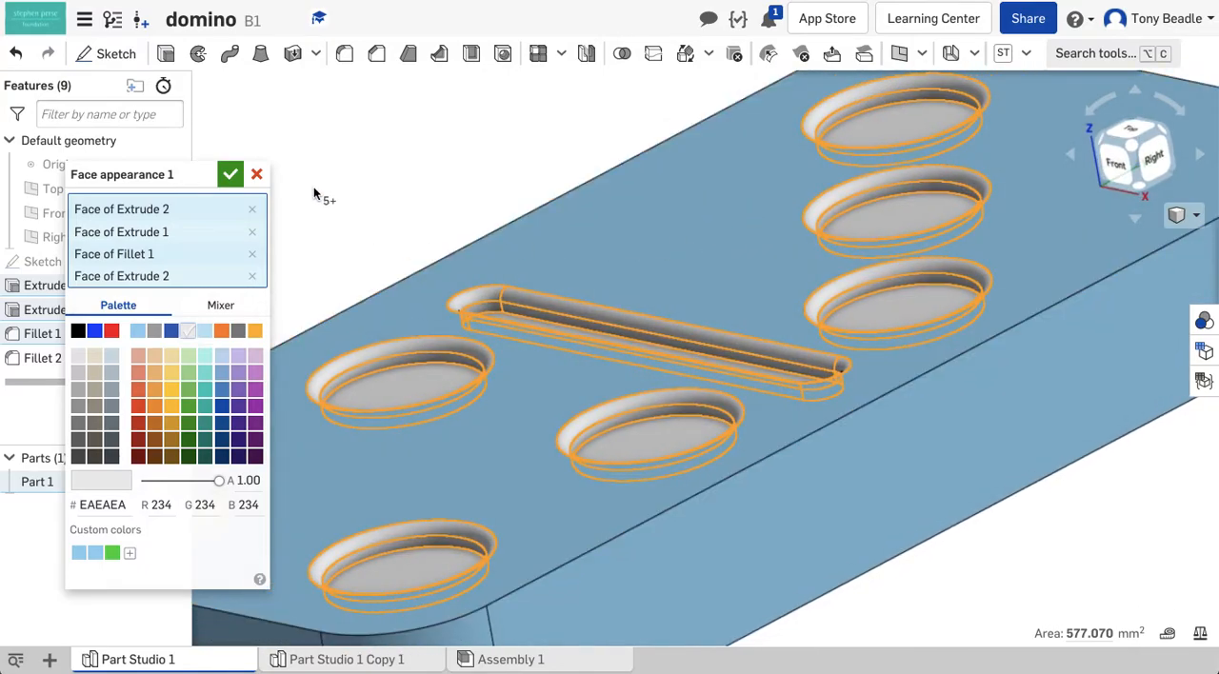
pyautogui.click(230, 176)
# Apply a black 000000 face appearance to the domino's top face, sides and rounded corners
pyautogui.moveTo(413, 163)
pyautogui.mouseDown(button='right')
pyautogui.moveTo(405, 169)
pyautogui.moveTo(422, 159)
pyautogui.moveTo(422, 180)
pyautogui.mouseUp(button='right')
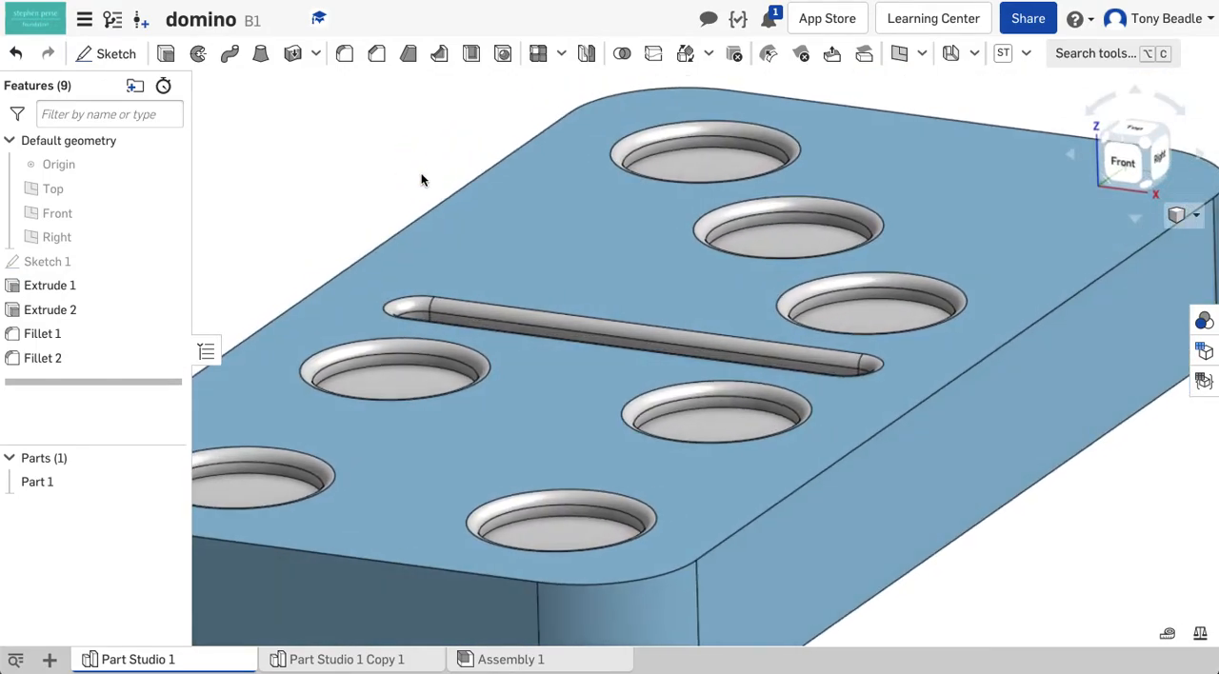
pyautogui.rightClick(519, 229)
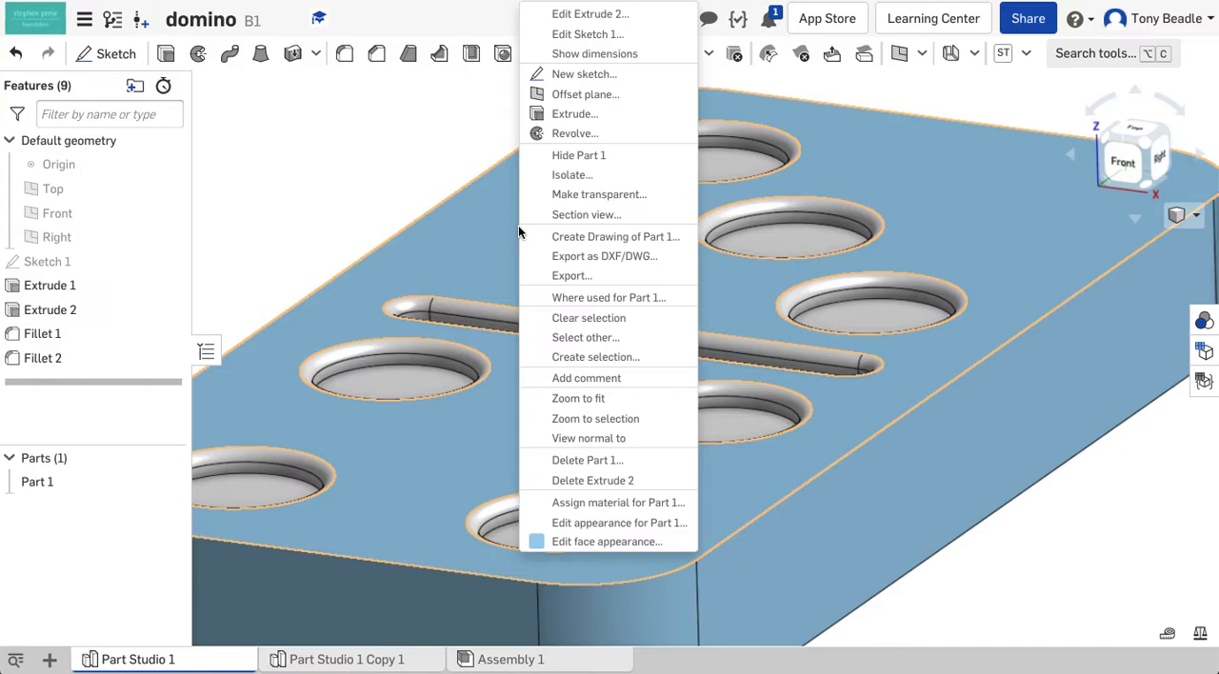
pyautogui.click(598, 542)
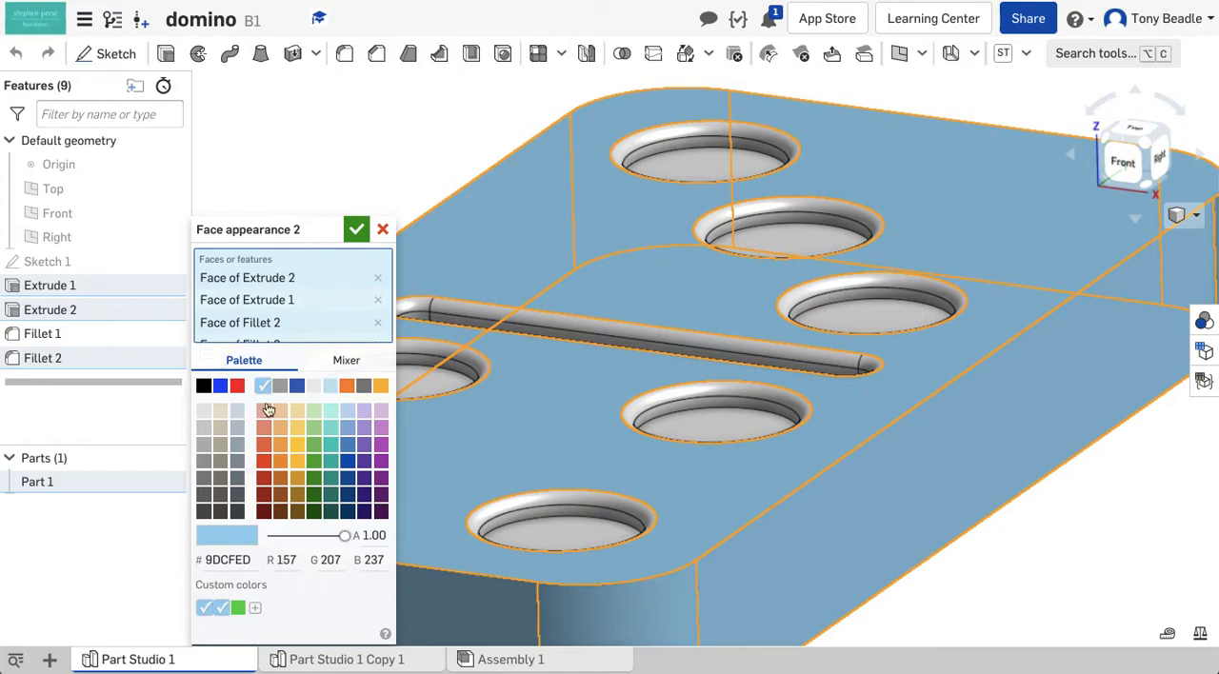
pyautogui.click(205, 388)
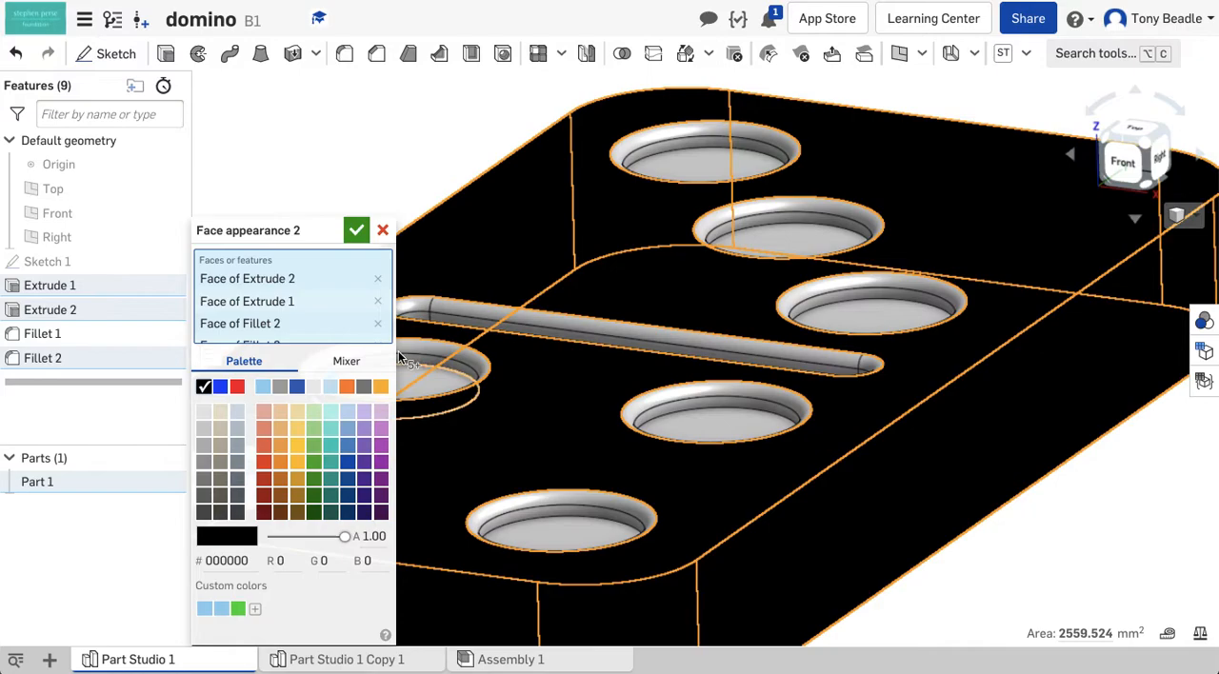
pyautogui.click(362, 234)
# Give the domino's underside face a black face appearance as well
pyautogui.moveTo(1059, 494); pyautogui.dragTo(870, 485, button='right')
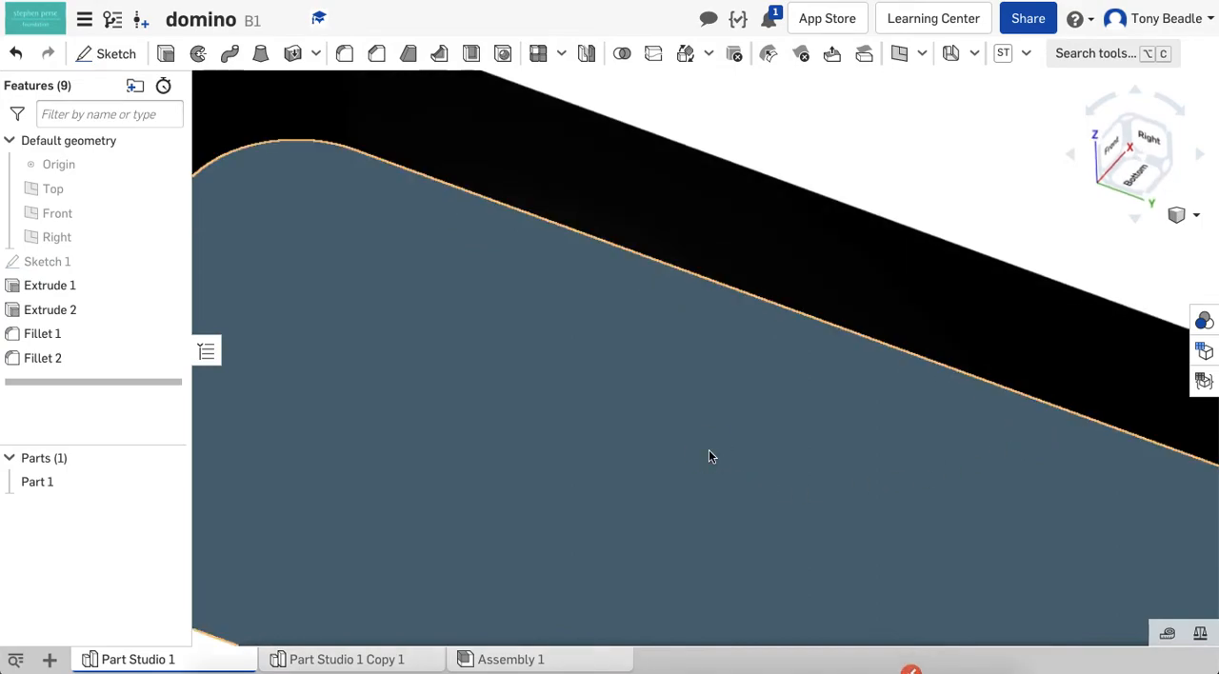
pyautogui.rightClick(709, 456)
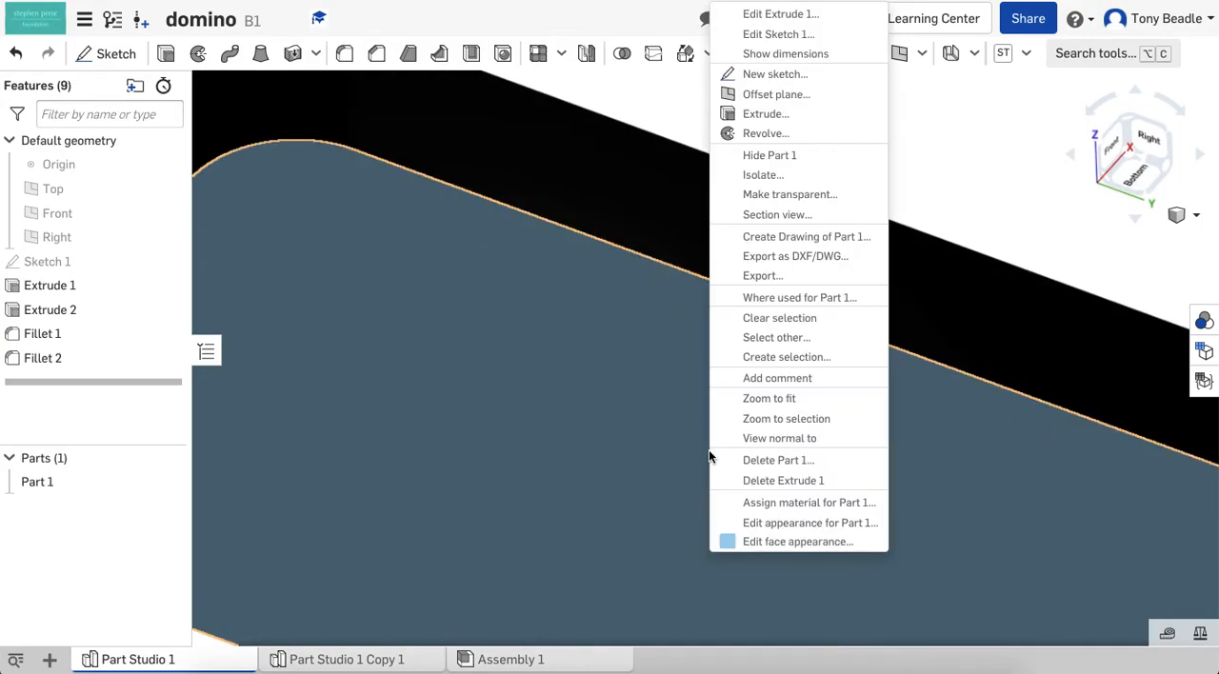
pyautogui.click(776, 541)
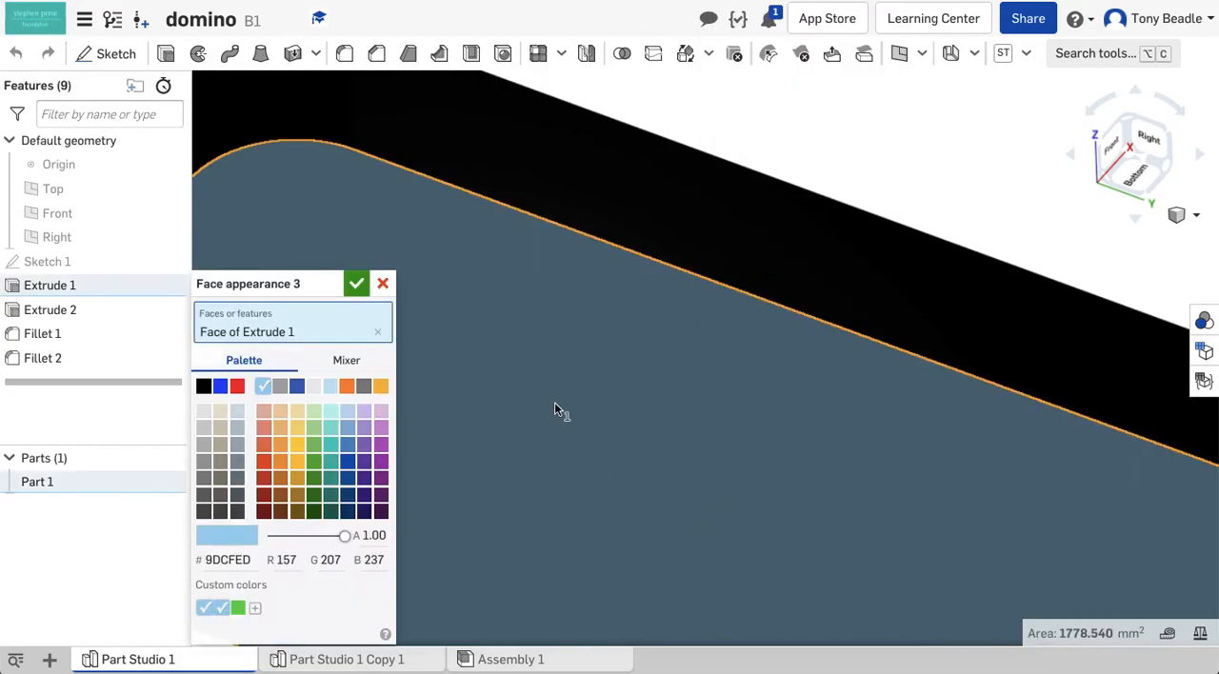
pyautogui.click(203, 386)
pyautogui.click(357, 297)
# Set the display to Shaded without edges and fit the whole coloured domino in the view at an angle
pyautogui.moveTo(558, 353); pyautogui.dragTo(615, 419, button='right')
pyautogui.moveTo(435, 226); pyautogui.dragTo(709, 447, button='right')
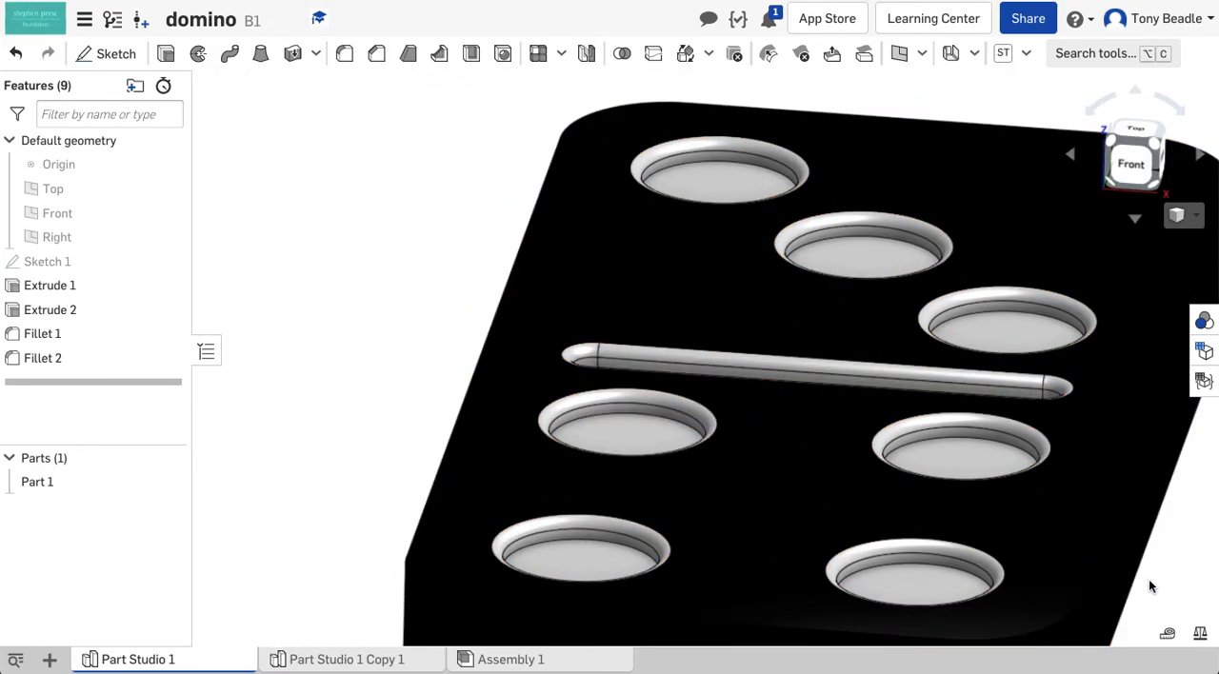
pyautogui.moveTo(1149, 582)
pyautogui.mouseDown(button='right')
pyautogui.moveTo(1148, 595)
pyautogui.moveTo(1098, 591)
pyautogui.moveTo(1134, 588)
pyautogui.mouseUp(button='right')
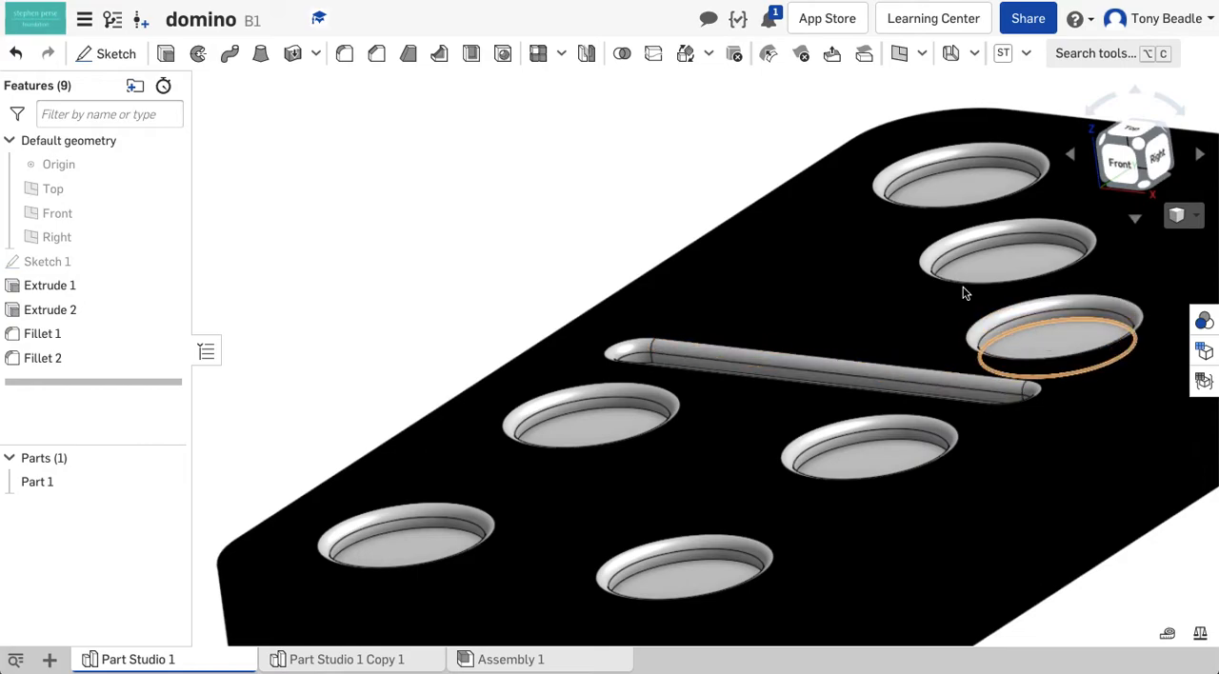
pyautogui.moveTo(397, 219); pyautogui.dragTo(469, 242, button='right')
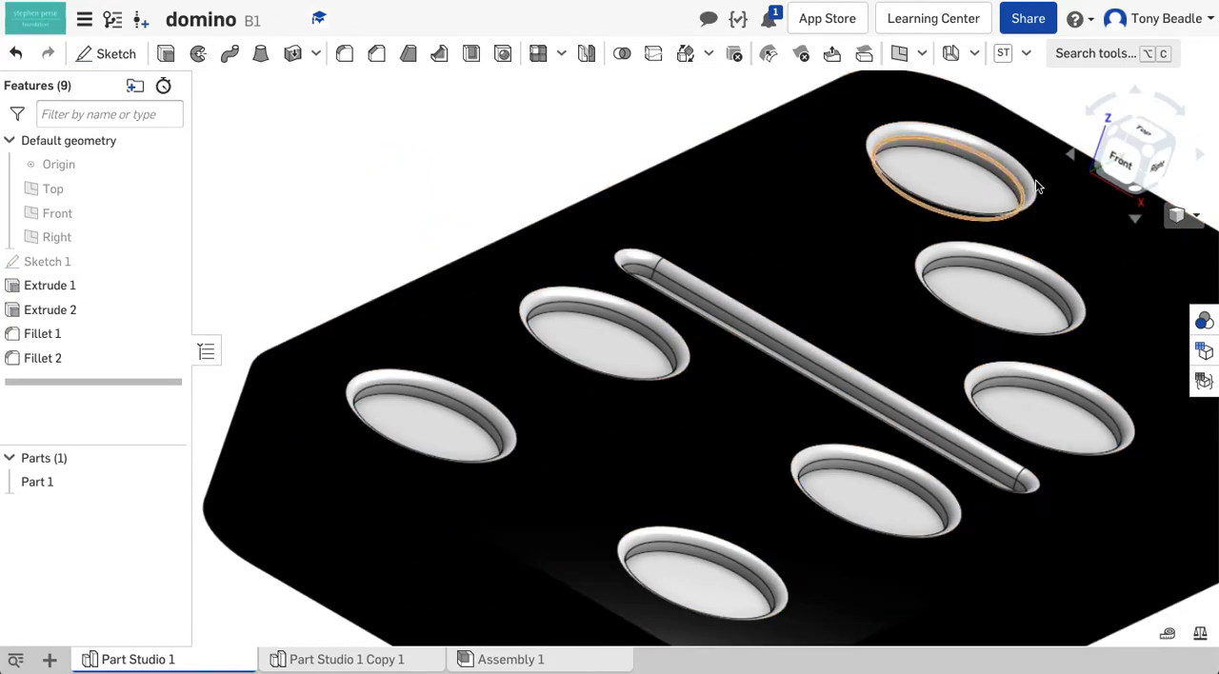
pyautogui.click(1197, 218)
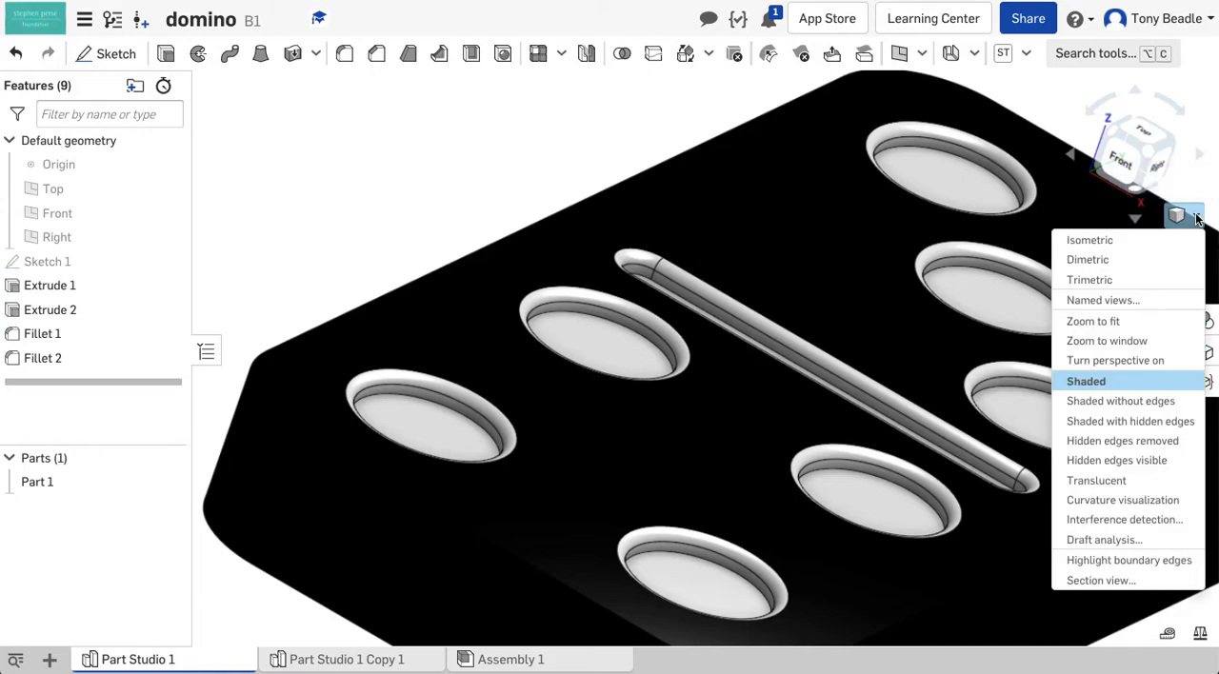
pyautogui.click(1160, 405)
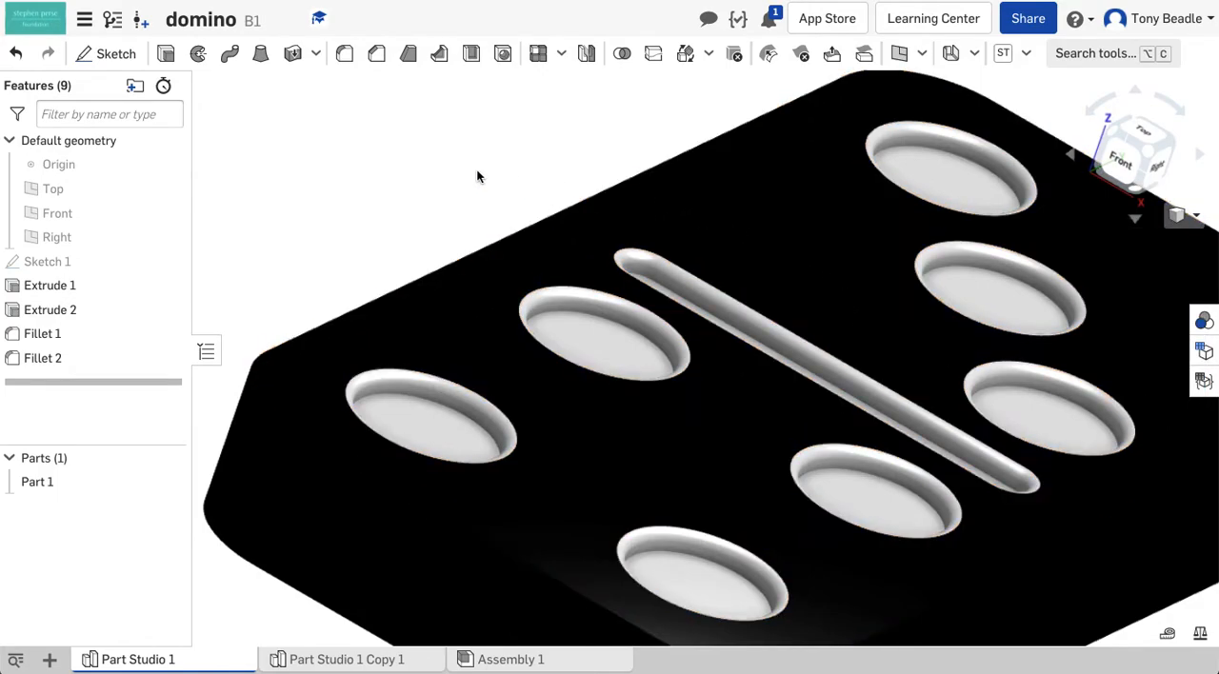
pyautogui.press('f')
pyautogui.moveTo(1029, 406); pyautogui.dragTo(980, 390, button='right')
pyautogui.scroll(-1, 886, 175)
pyautogui.moveTo(882, 171); pyautogui.dragTo(811, 238, button='middle')
pyautogui.moveTo(1003, 319)
pyautogui.mouseDown(button='right')
pyautogui.moveTo(1020, 331)
pyautogui.moveTo(1006, 334)
pyautogui.mouseUp(button='right')
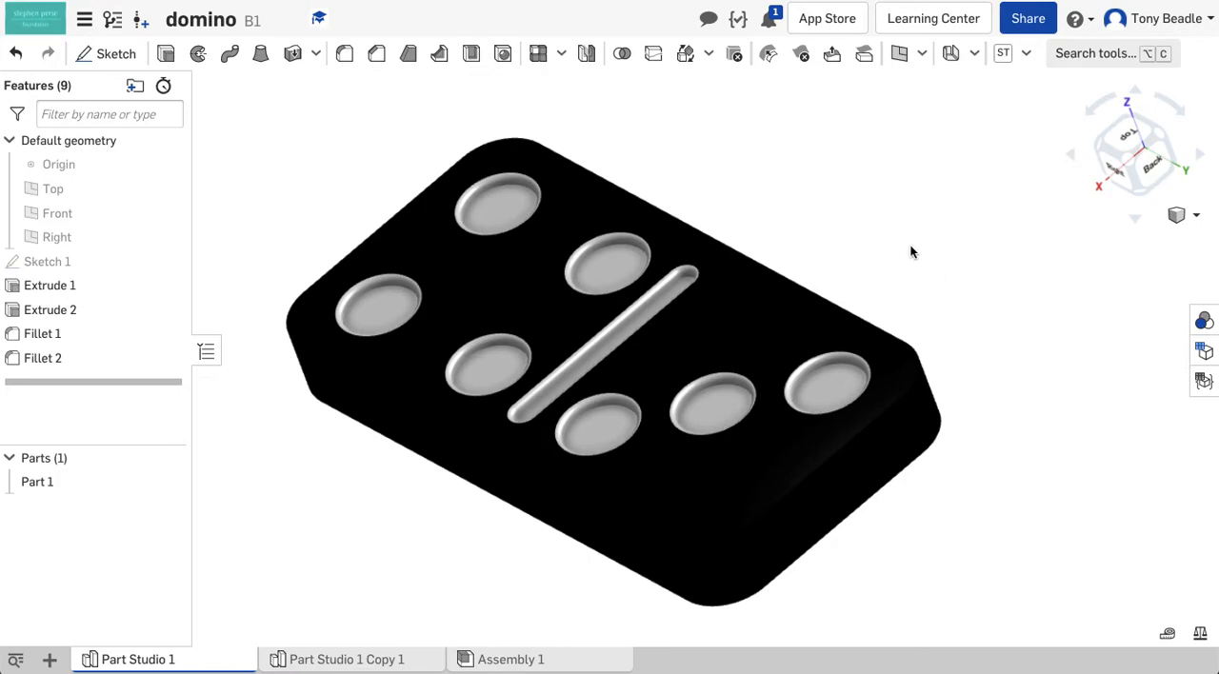
pyautogui.moveTo(742, 161); pyautogui.dragTo(751, 154, button='right')
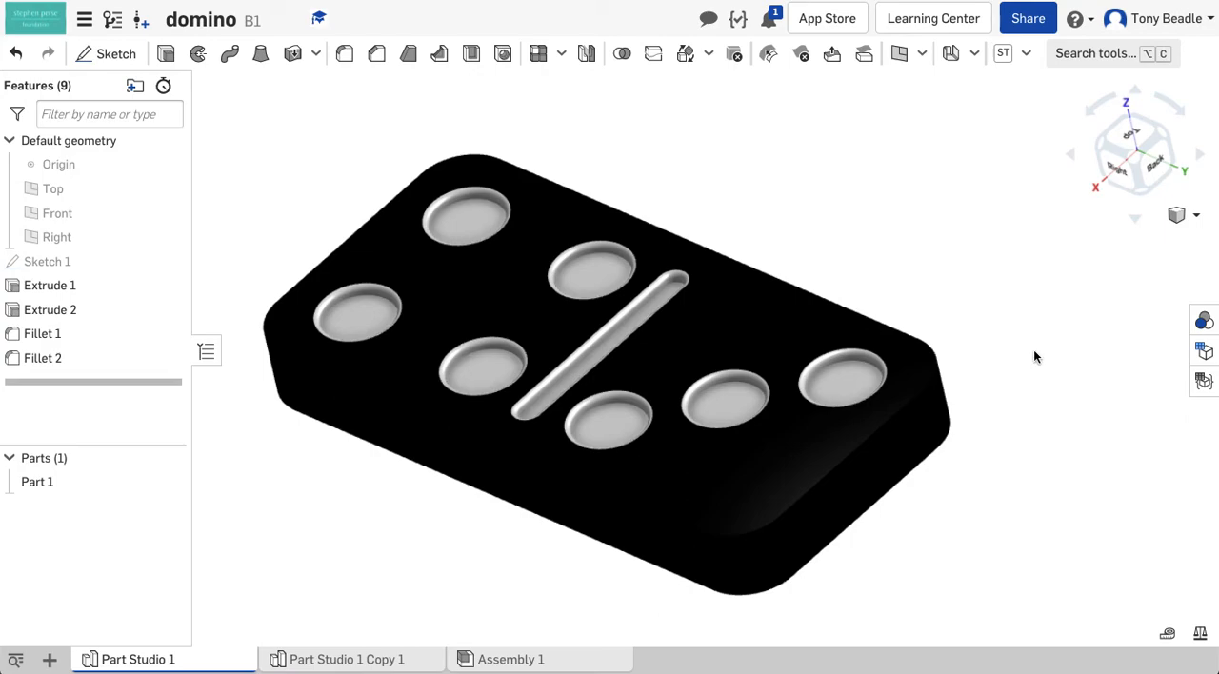
# Try the Translucent render mode on the domino and return it to Shaded without edges
pyautogui.click(1196, 215)
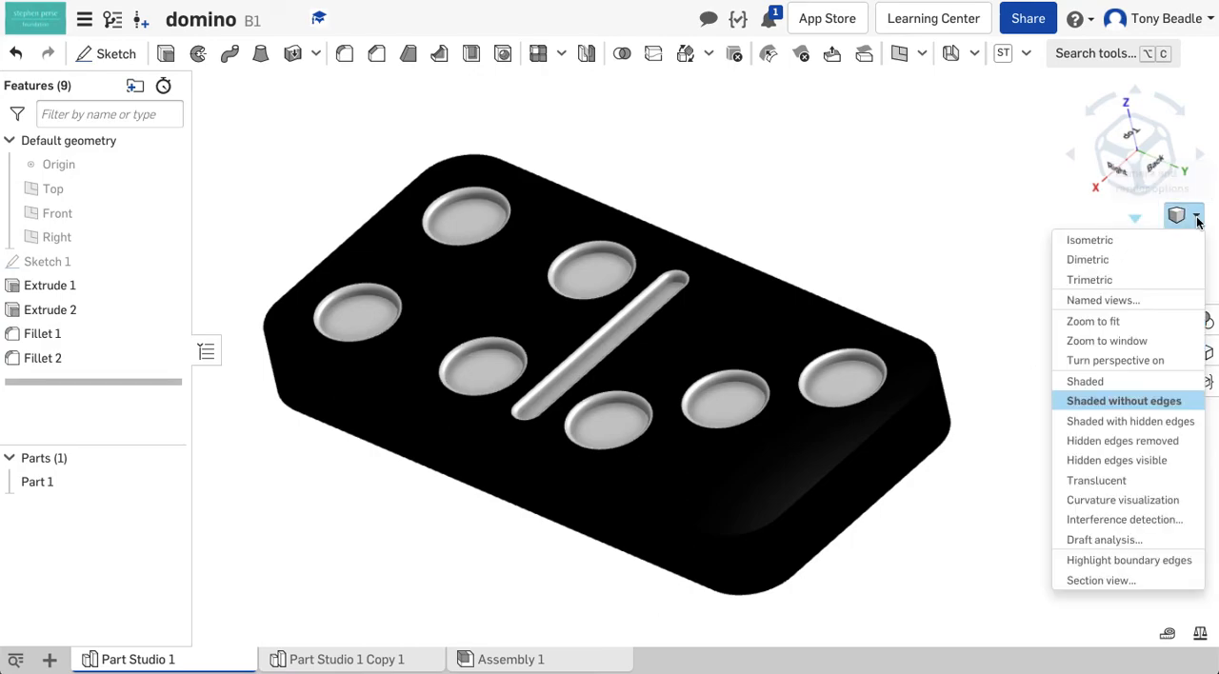
pyautogui.click(1139, 482)
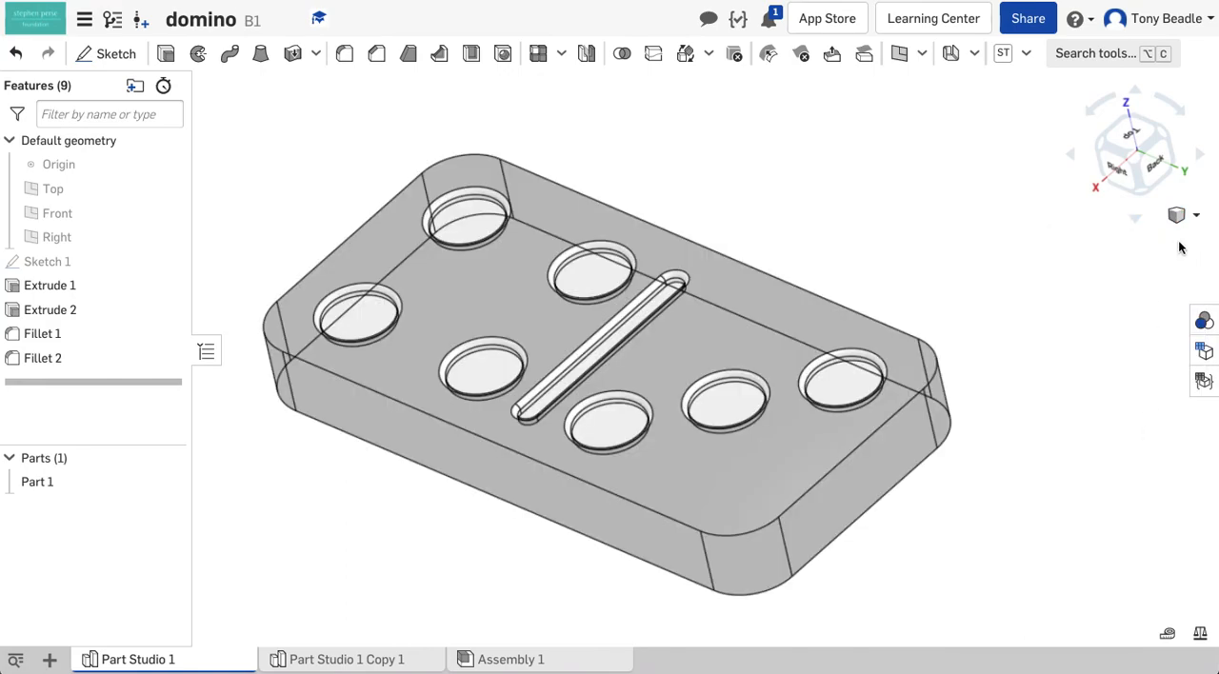
pyautogui.click(1195, 216)
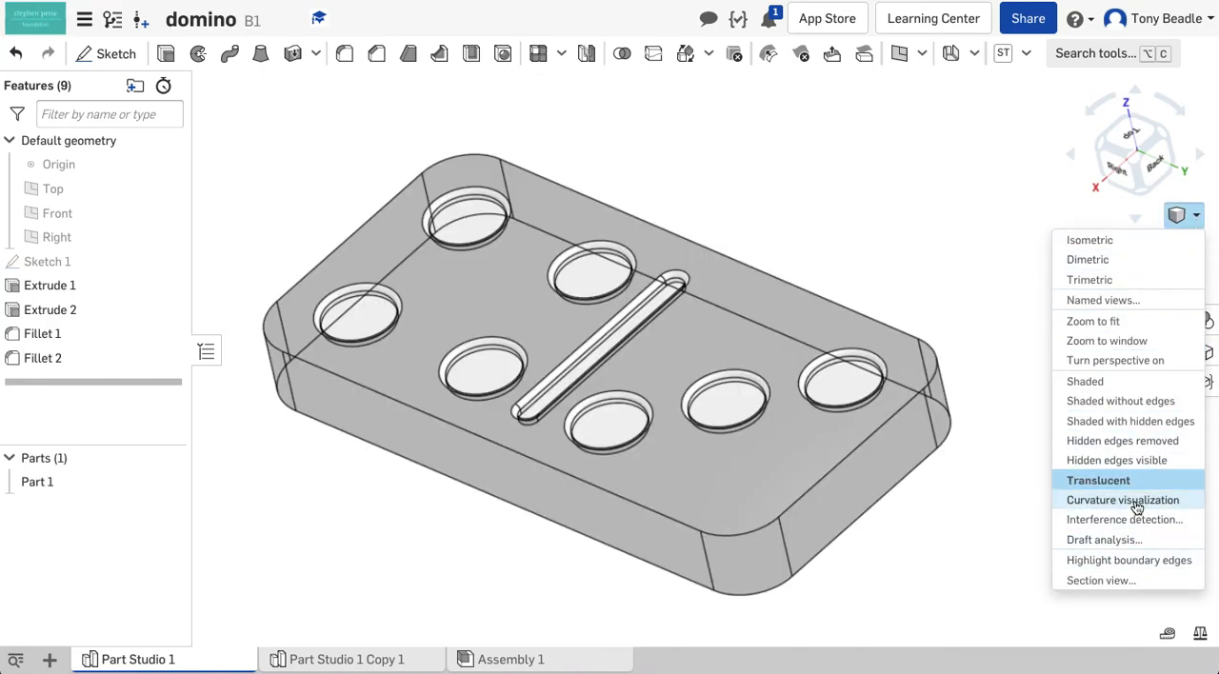
pyautogui.click(1122, 404)
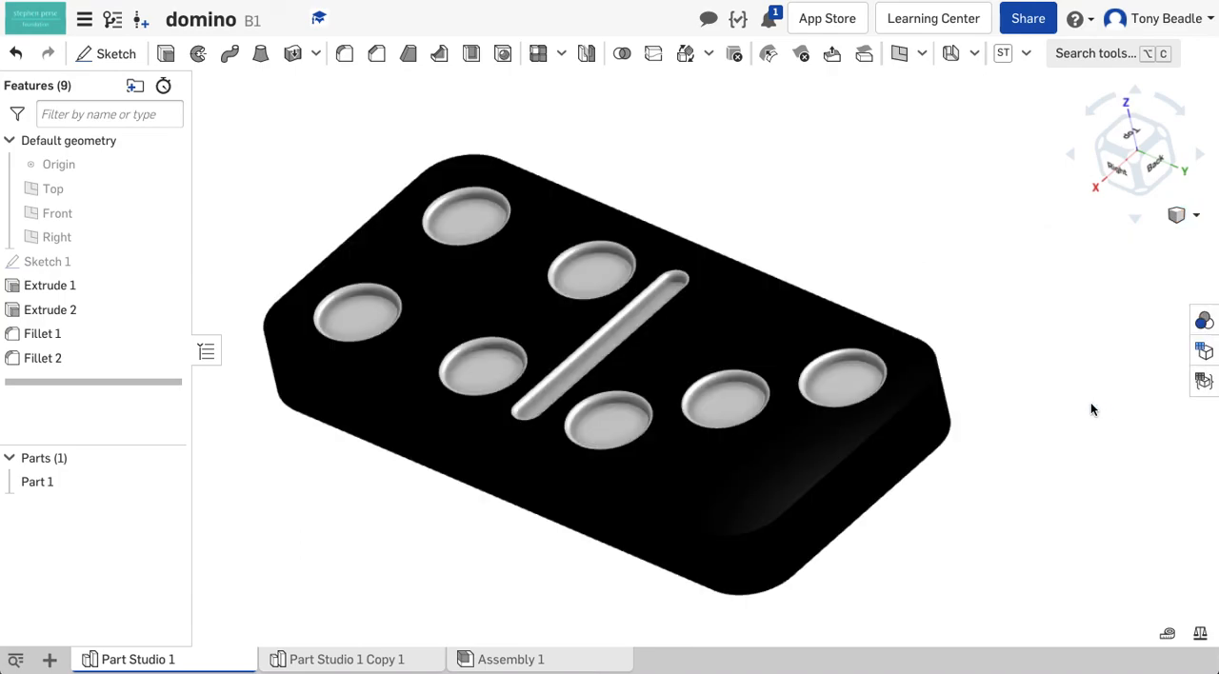
pyautogui.moveTo(992, 436); pyautogui.dragTo(994, 460, button='right')
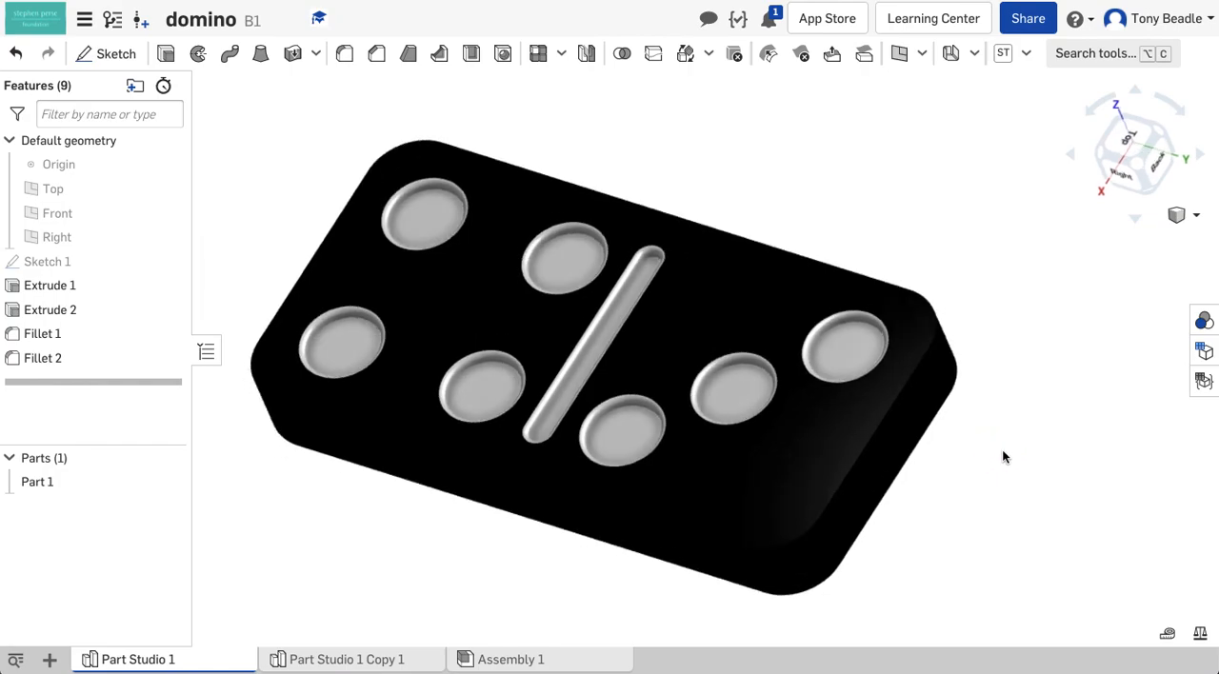